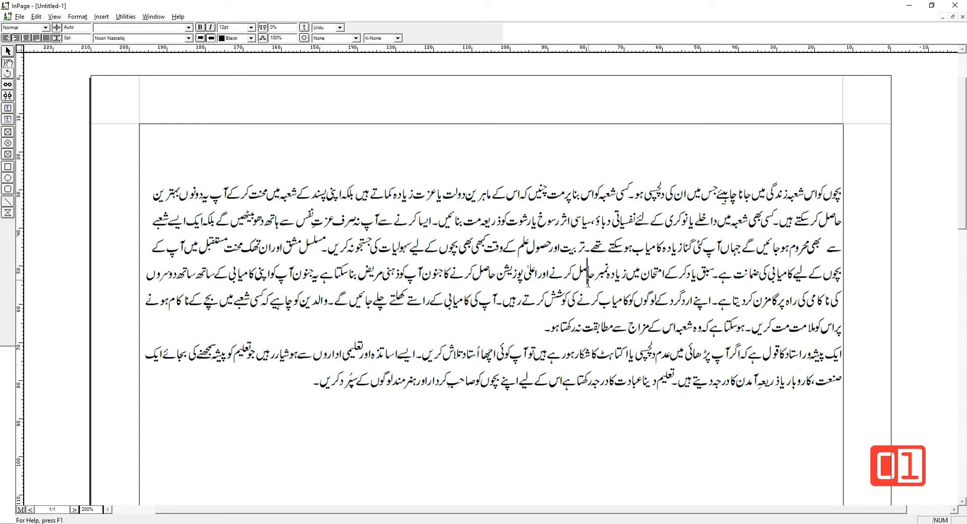
Step: Select the page's main text frame and examine how far it extends down to the bottom margin
click(588, 274)
click(675, 148)
click(760, 221)
click(8, 50)
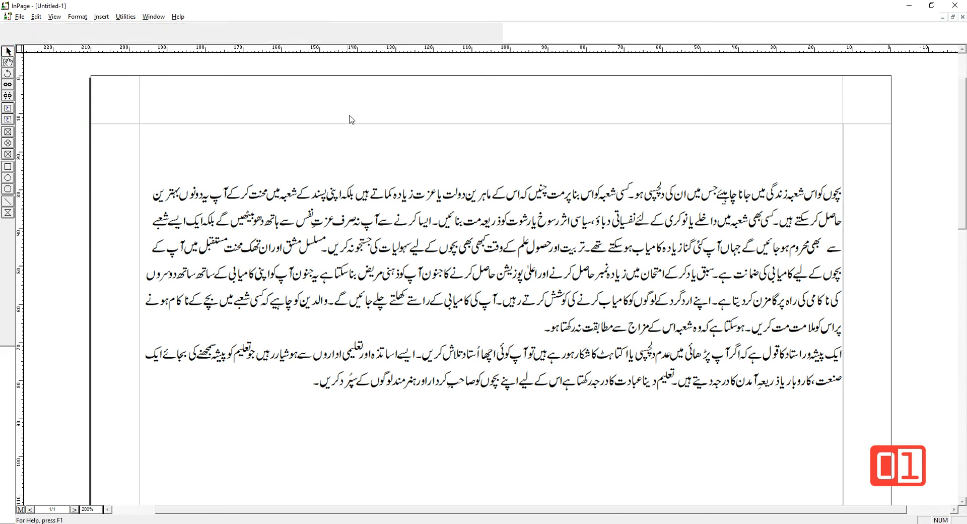
click(524, 146)
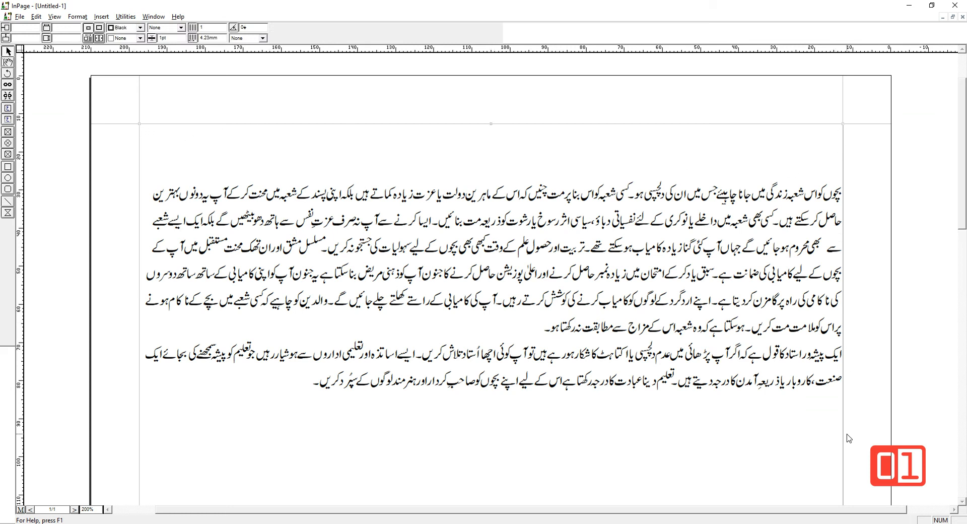
scroll(731, 370, down, 3)
scroll(730, 369, down, 5)
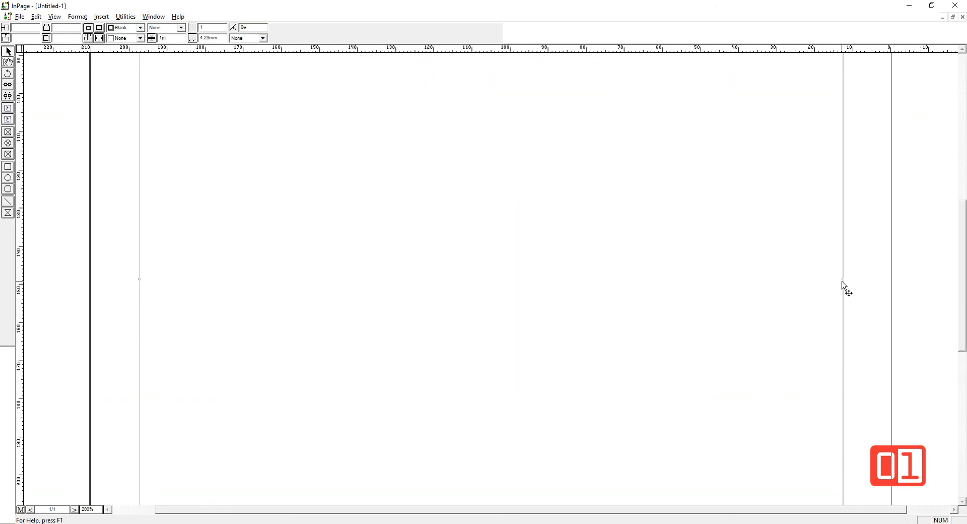
scroll(758, 346, down, 9)
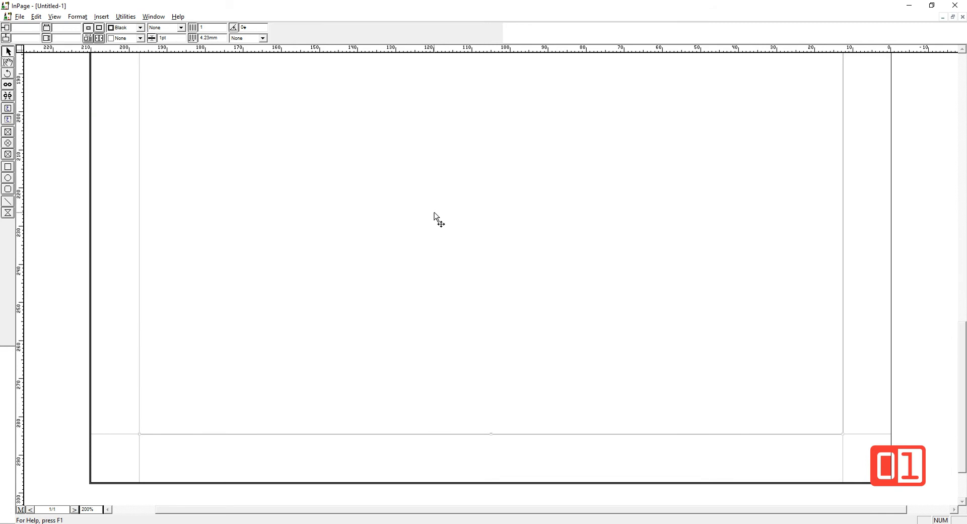
scroll(441, 211, up, 9)
scroll(441, 211, up, 7)
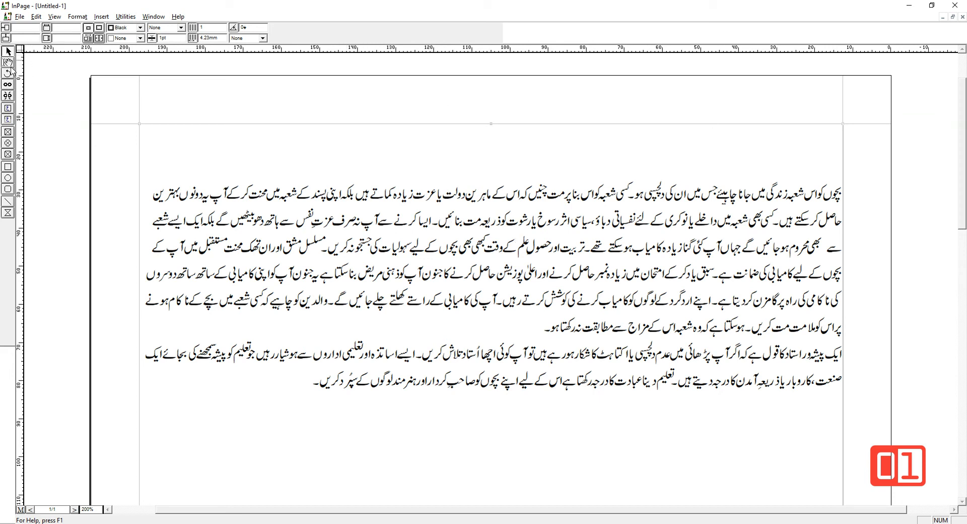
Step: Draw a text box about 58 mm wide and 16 mm high, centred below the last paragraph
click(8, 109)
drag(396, 402, 615, 464)
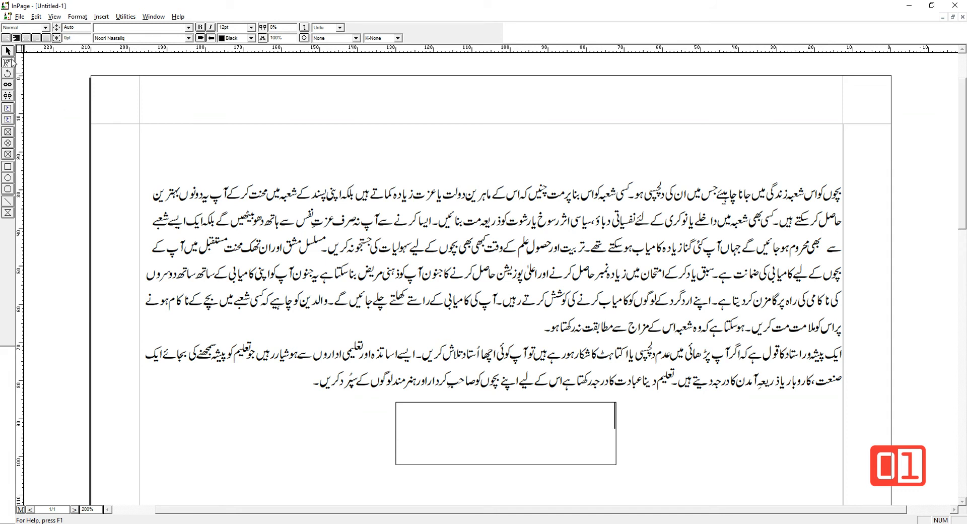
Step: Draw a second text box about 37 by 30 mm over the upper paragraph and move it towards the page's middle
click(8, 108)
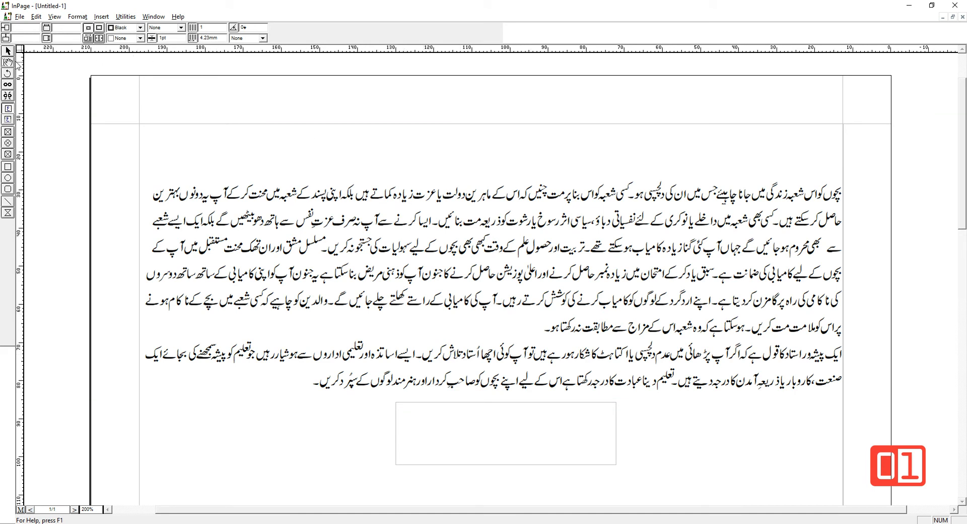
drag(285, 150, 427, 266)
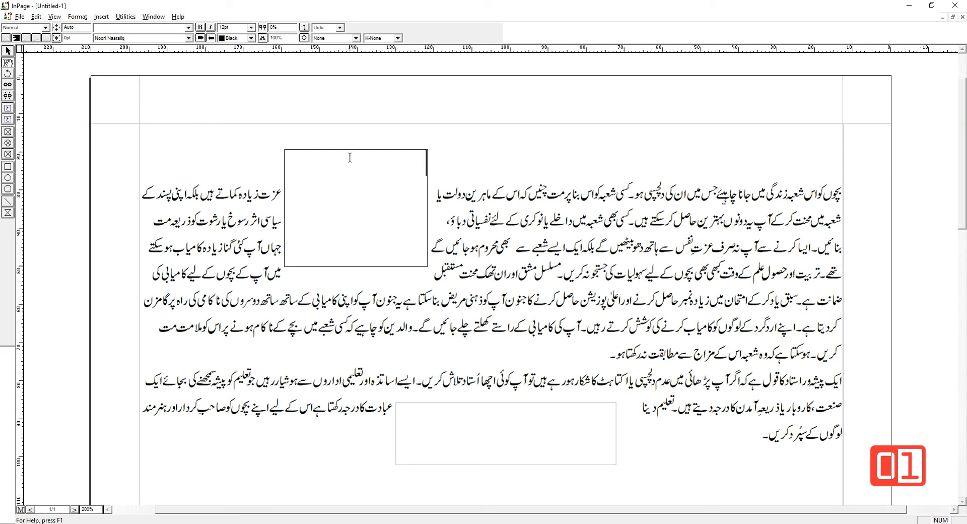
click(8, 51)
drag(403, 214, 539, 191)
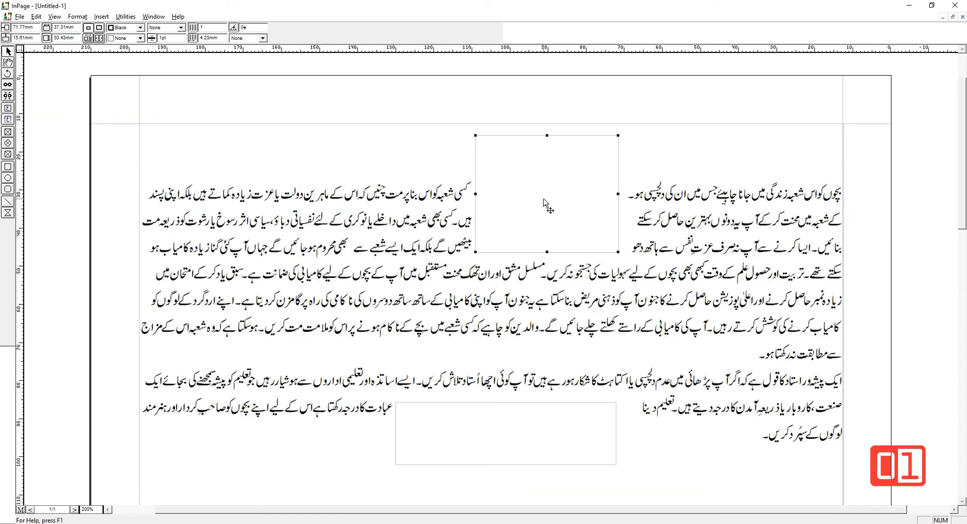
Step: Cut the second text box from the upper paragraph, undo the cut, and remove the box again
right_click(543, 201)
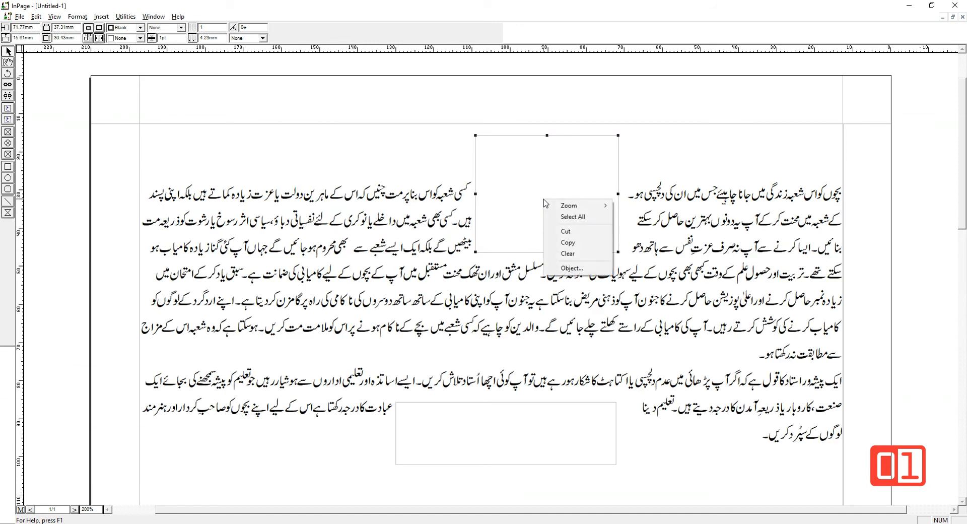
click(579, 232)
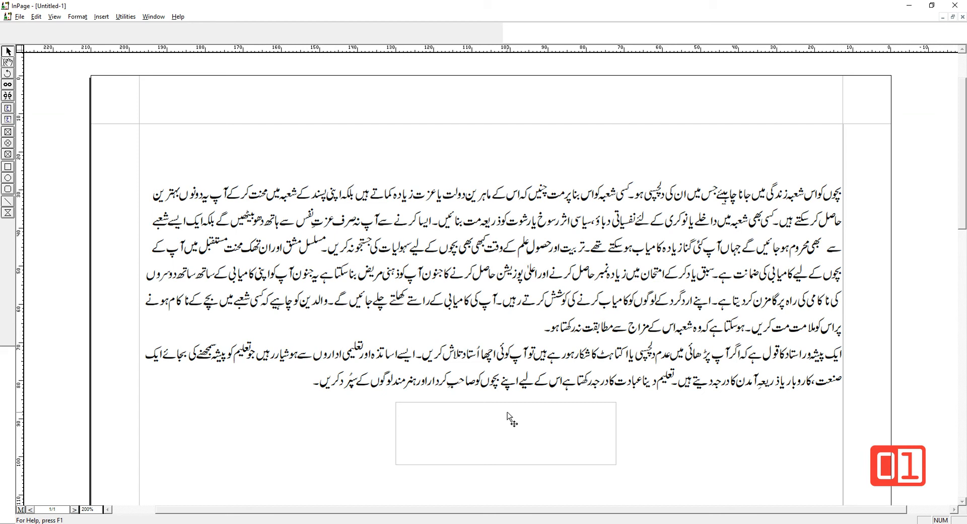
key(ctrl+z)
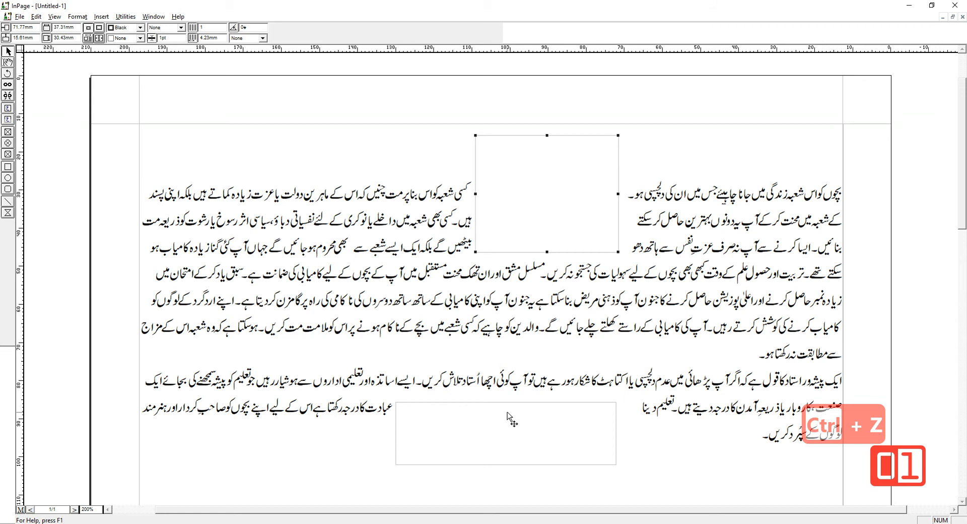
key(ctrl+z)
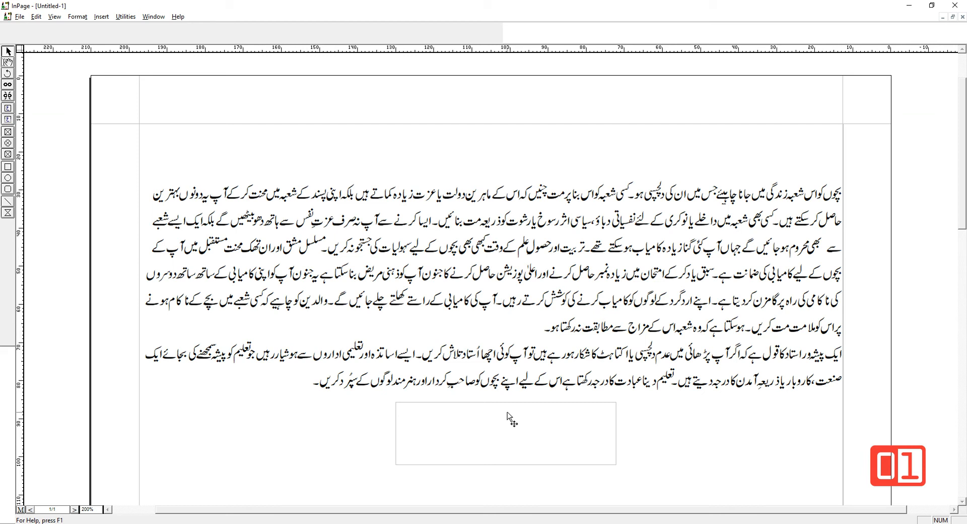
Step: Enter "بچوں کواس شعبہ زندگی میں جانا چاہیے" in the empty text box below the paragraphs
click(508, 416)
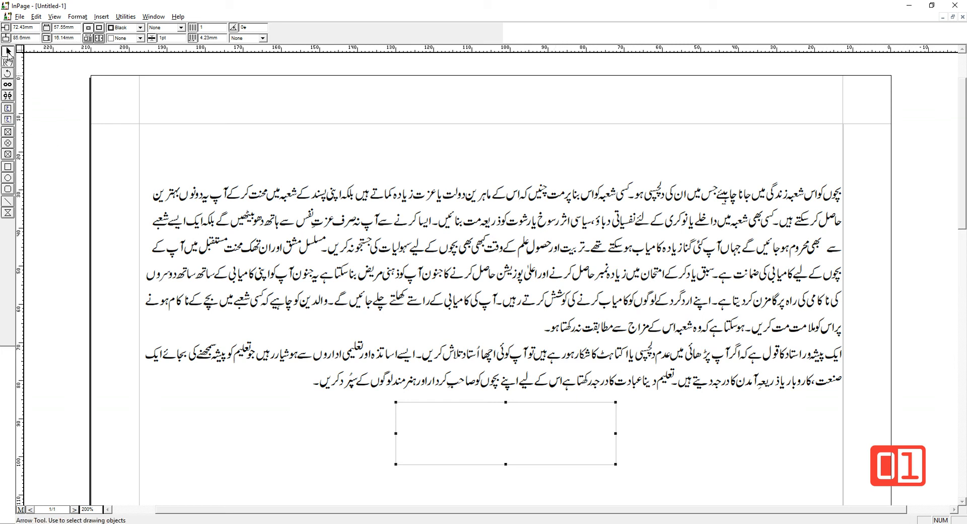
click(504, 443)
click(8, 62)
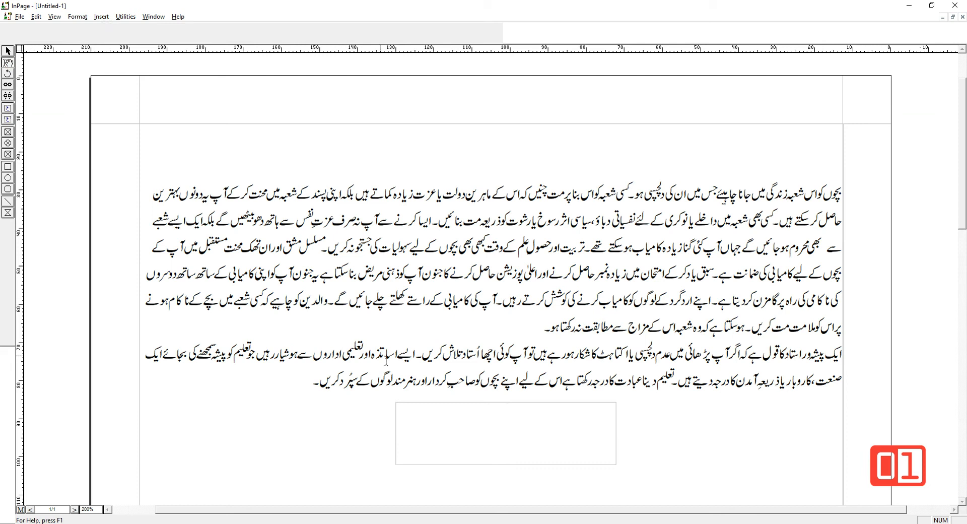
click(538, 423)
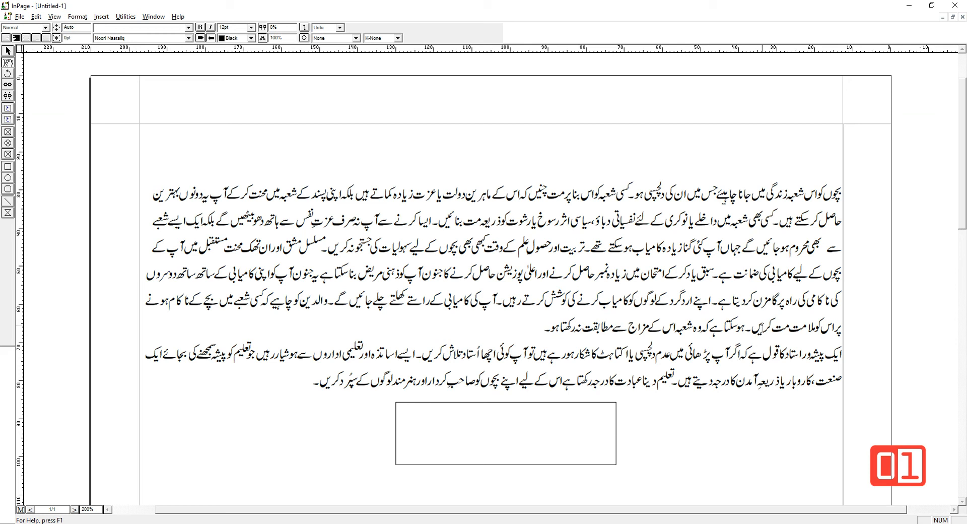
text(بچوں کواس شعبہ زندگ)
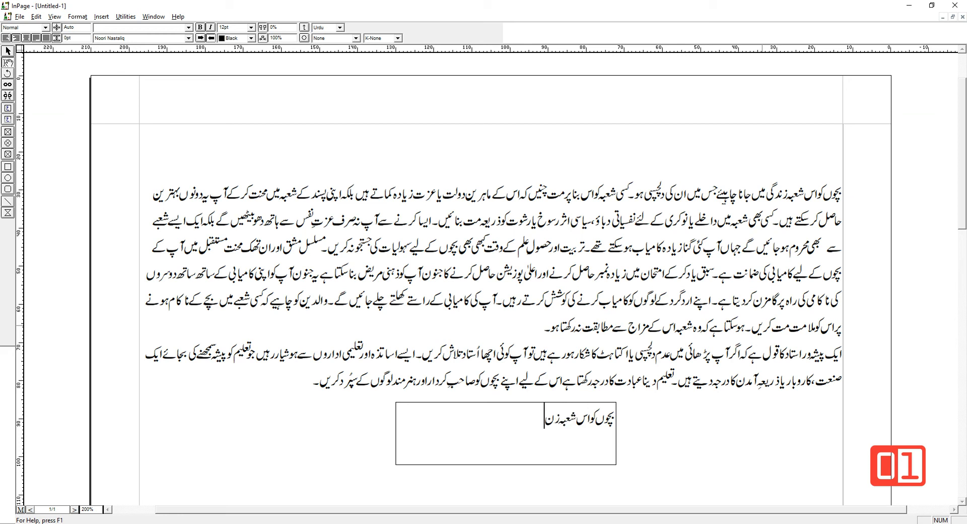
text(ی میں جانا چاہ)
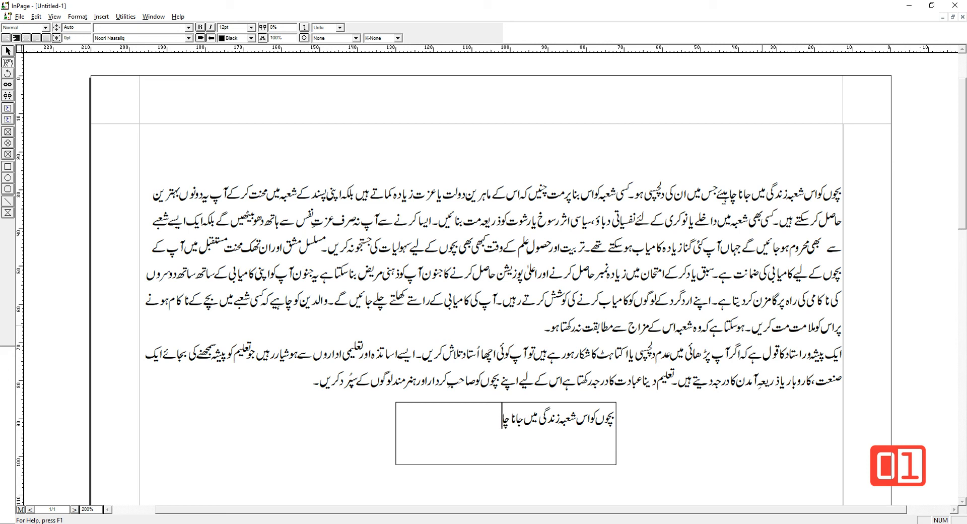
text(یے)
Step: Copy the first paragraph's passage from "جس میں ان کی" to "حاصل کر سکتے ہیں۔" and paste it after the text in the box
click(715, 191)
drag(715, 191, 773, 229)
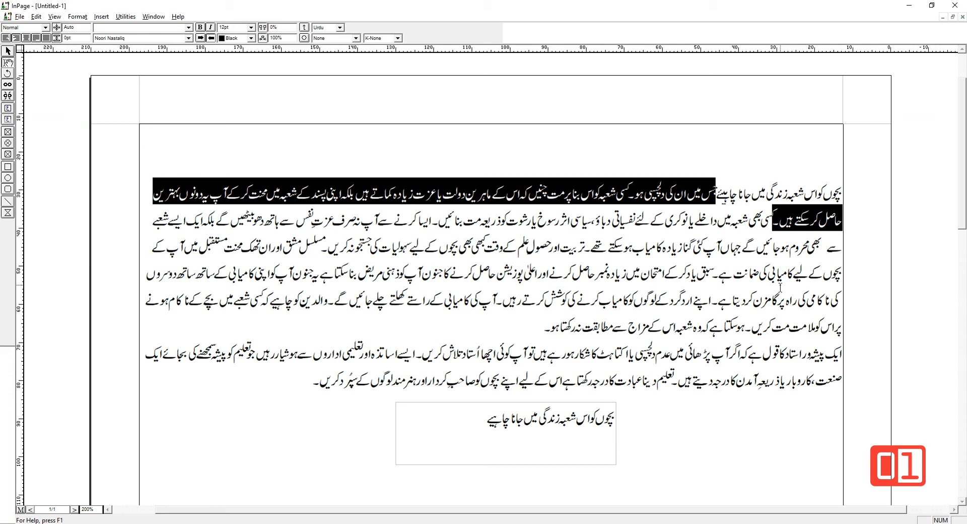
key(ctrl+c)
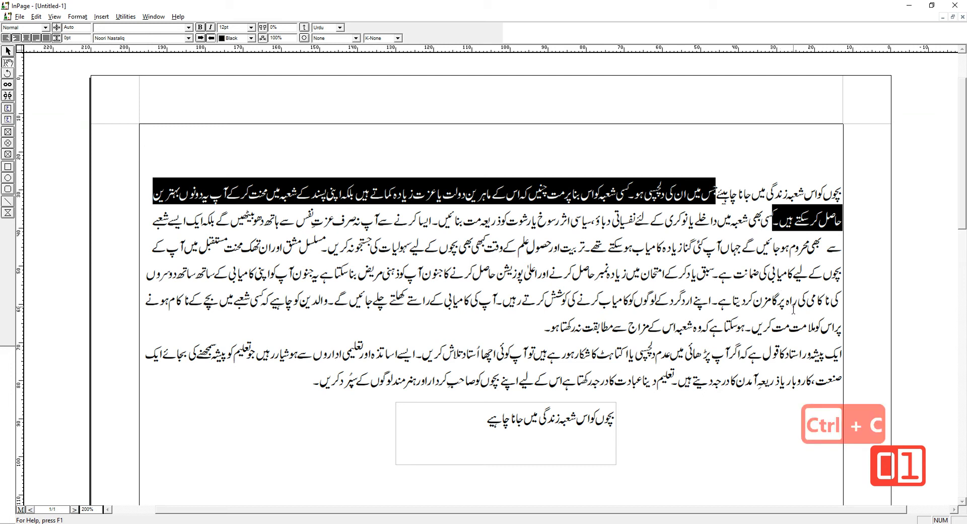
click(477, 443)
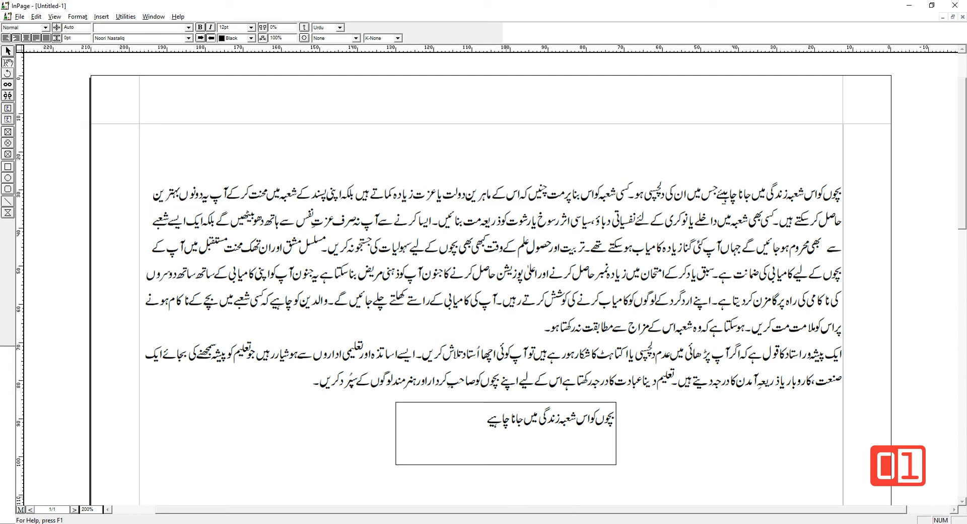
key(ctrl+v)
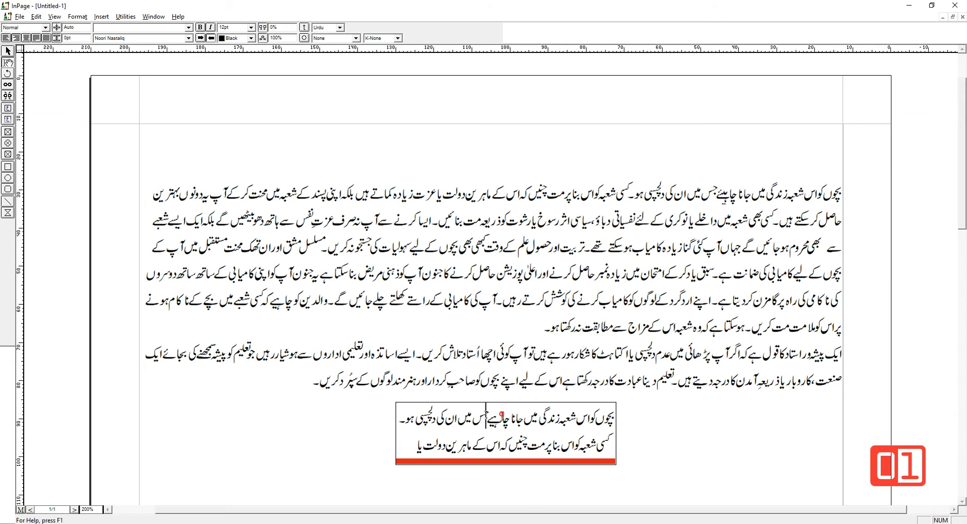
Step: Extend the text box upward to a height of about 31 mm to fit all the pasted text
click(8, 50)
click(544, 425)
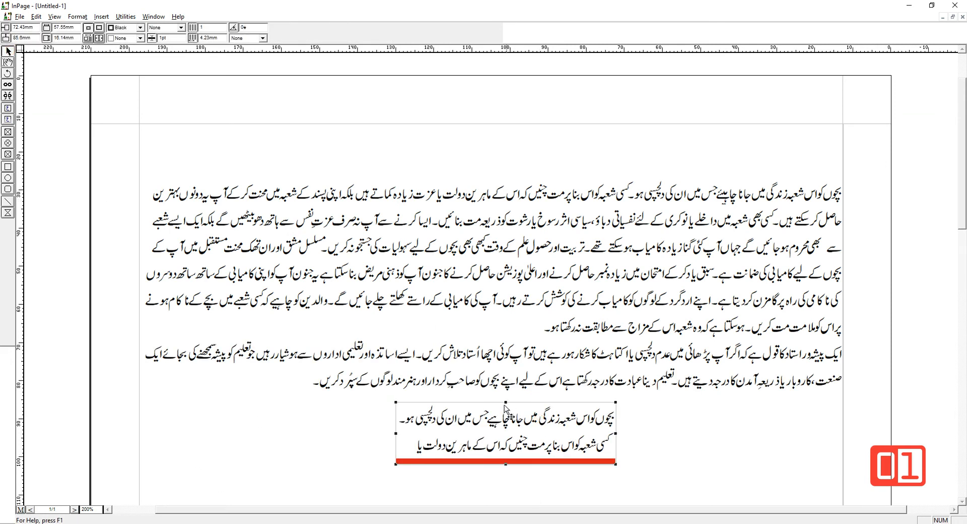
drag(506, 402, 507, 364)
click(504, 363)
click(513, 383)
drag(505, 365, 506, 345)
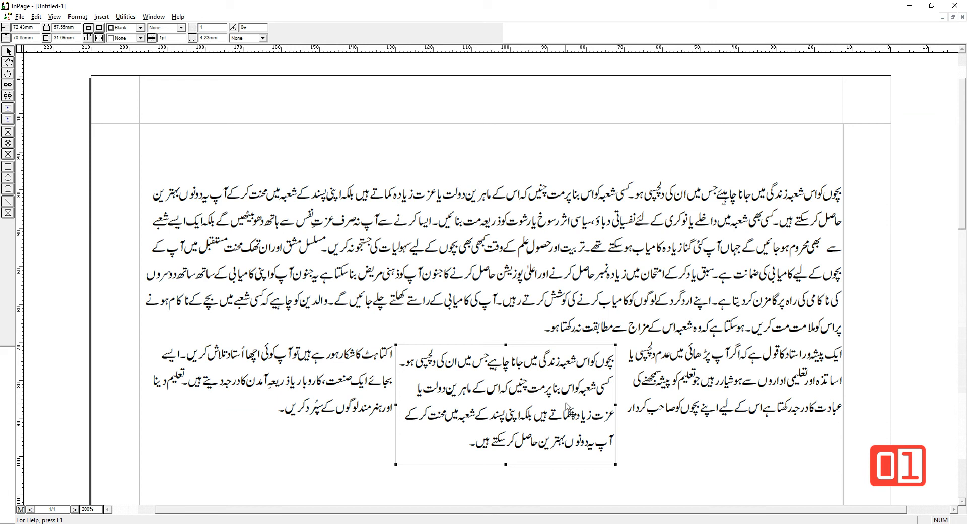
Step: Move the text box below the last paragraph and shift it somewhat to the right of the page's centre
drag(543, 386, 571, 426)
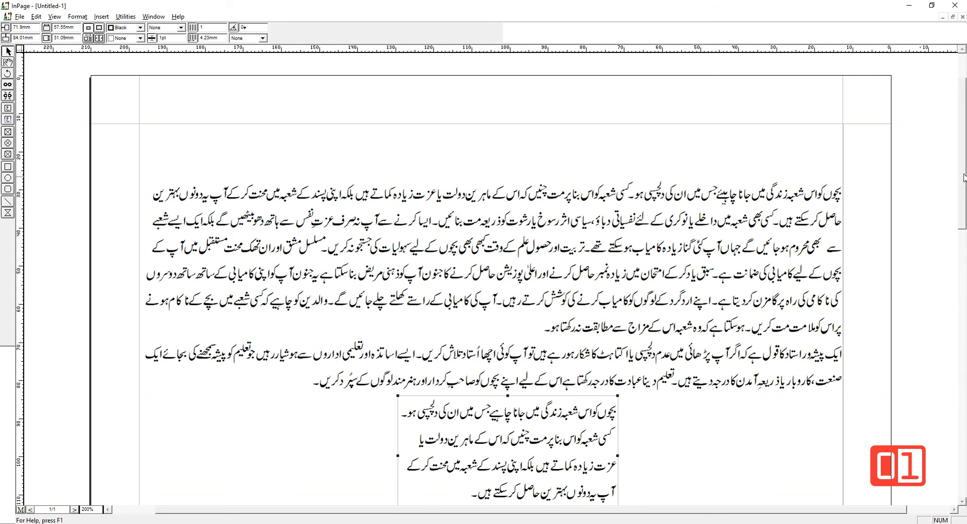
scroll(963, 208, down, 3)
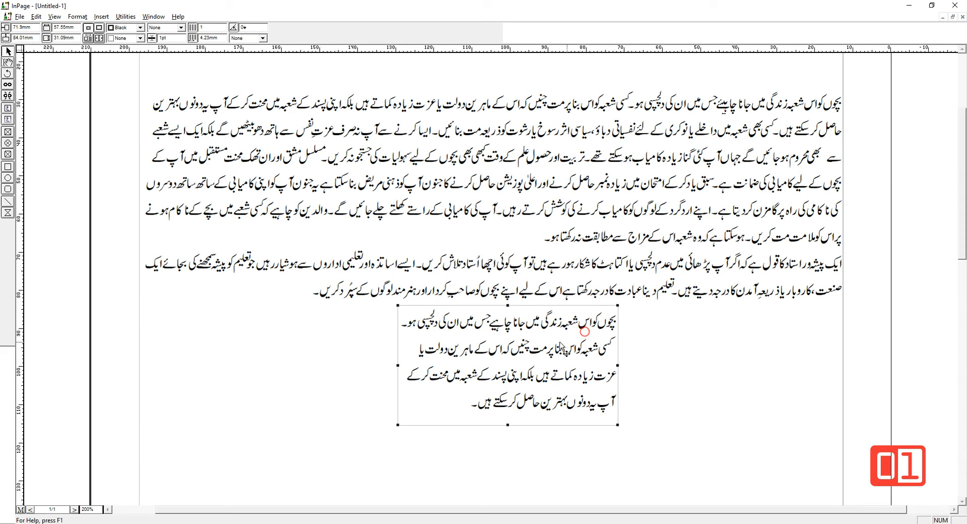
drag(522, 336, 580, 335)
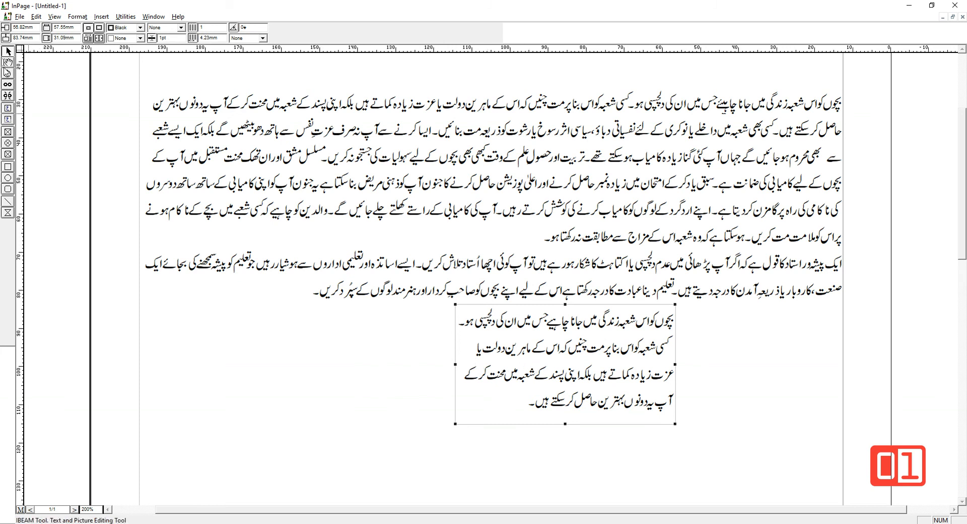
Step: Shorten the text box to about 22 mm high by raising its lower edge, so its last line overflows
click(7, 62)
drag(514, 404, 599, 351)
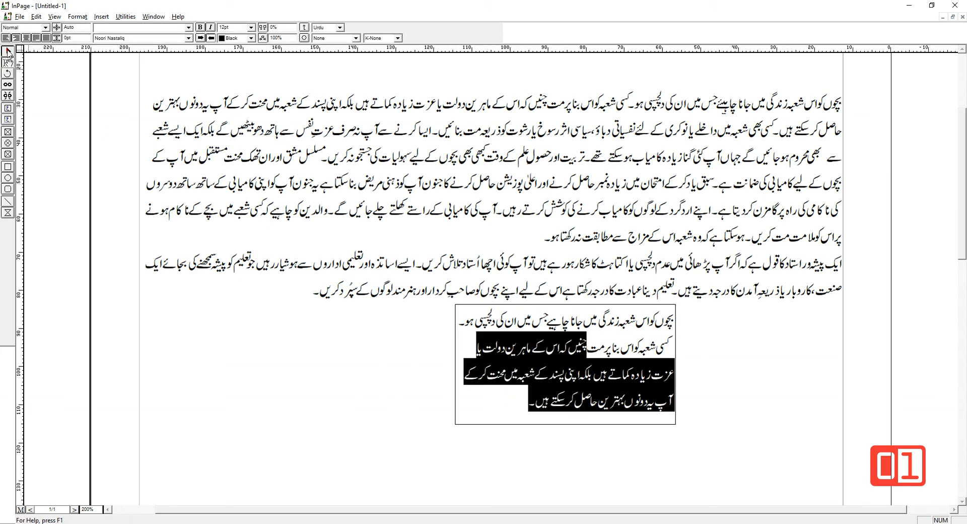
click(7, 51)
click(568, 389)
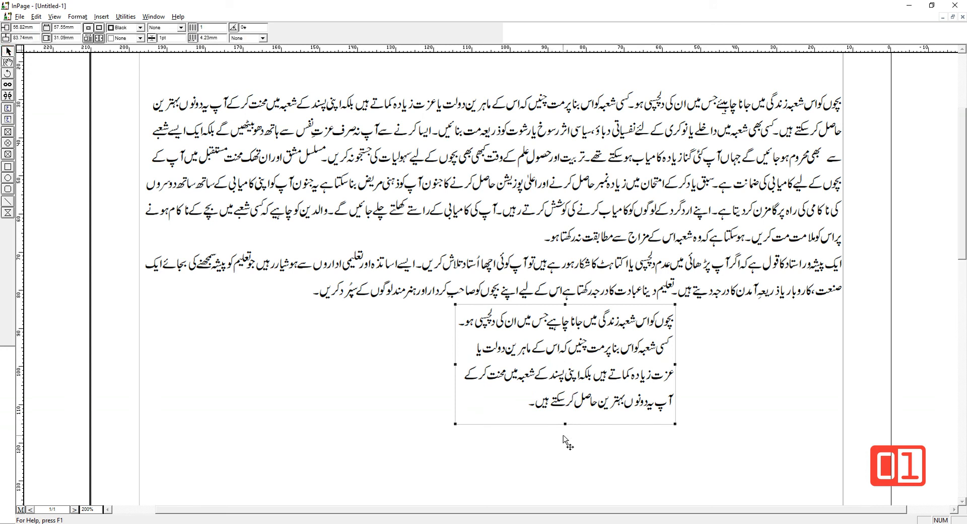
drag(565, 423, 565, 388)
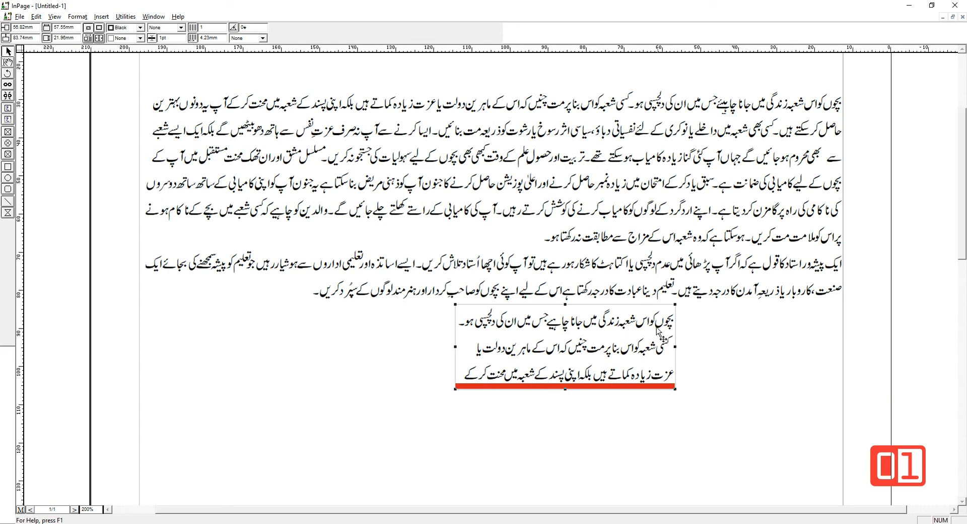
Step: Draw an empty text box to the left of the overflowing one and link the overflowing box to it
click(8, 108)
mouse_move(205, 317)
mouse_down()
mouse_move(243, 350)
mouse_move(396, 414)
mouse_up()
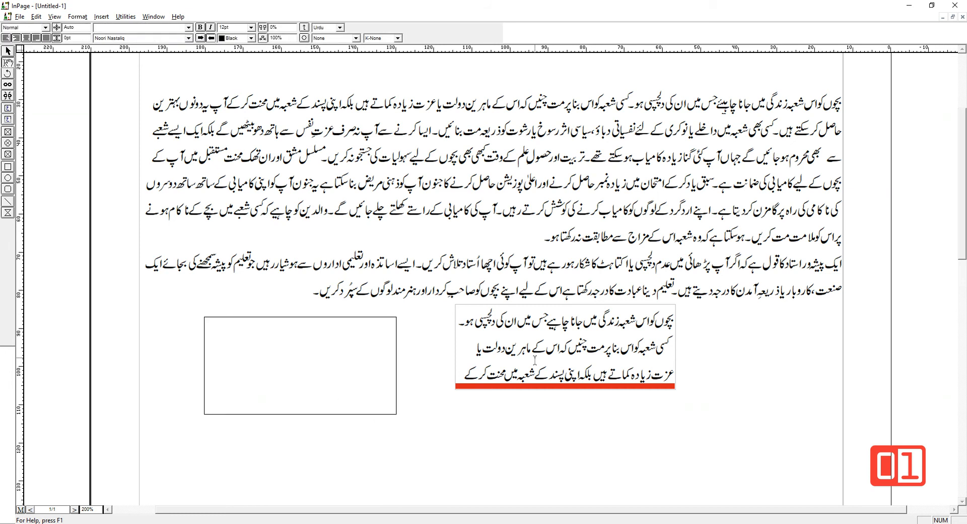
click(8, 86)
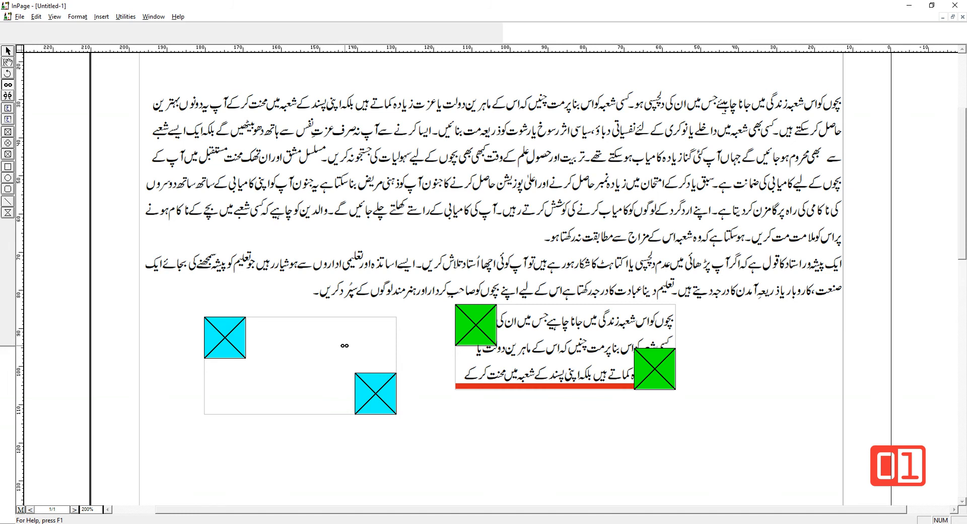
click(345, 345)
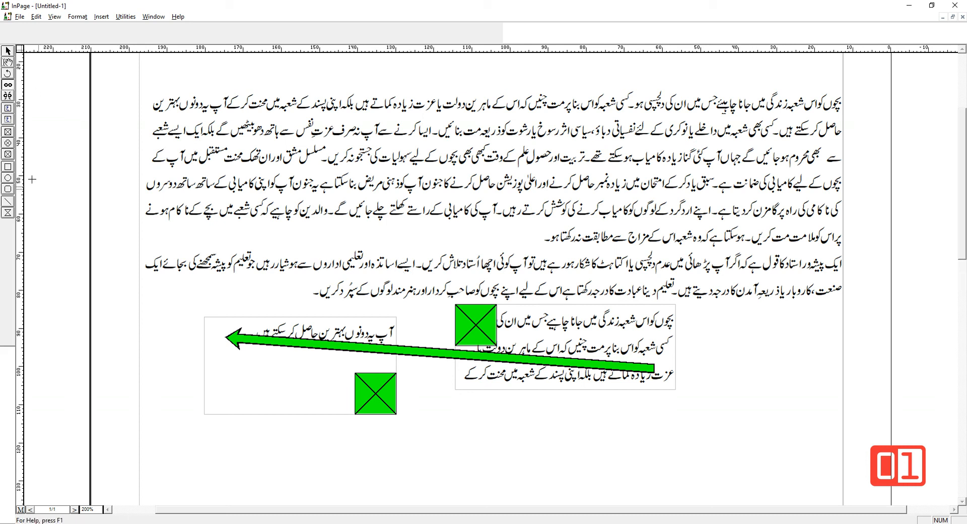
Step: Draw a third text box about 53 by 51 mm below the two linked boxes and move it to the left
click(11, 109)
drag(429, 417, 632, 490)
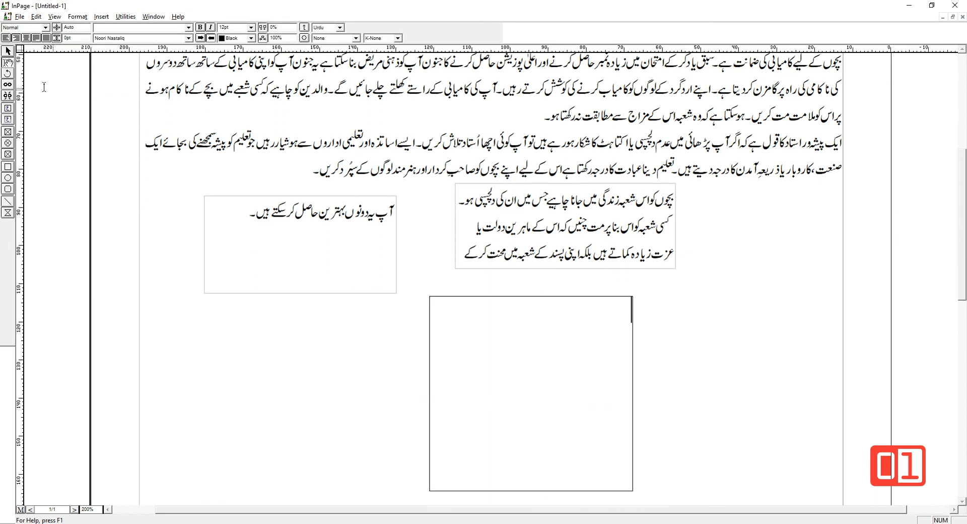
click(8, 51)
drag(492, 301, 359, 314)
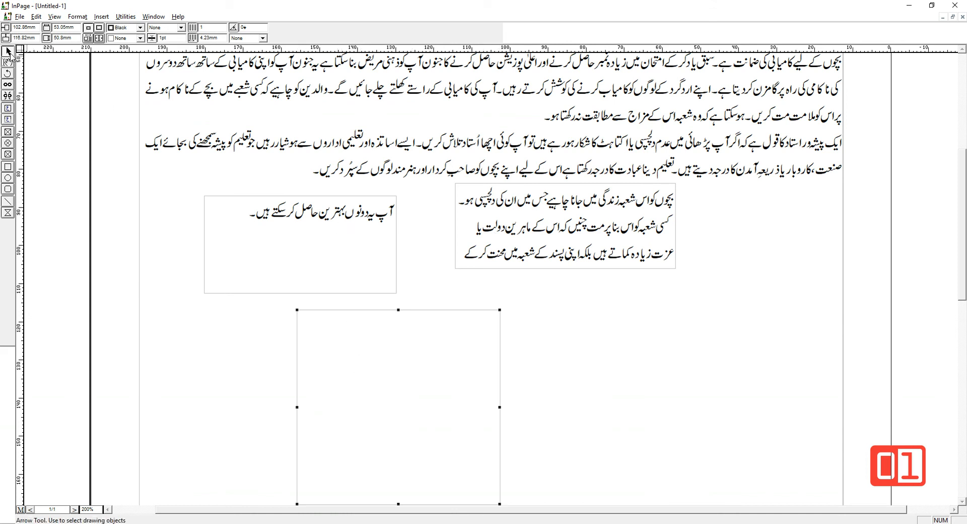
Step: Link the upper-left text box to the empty text box below it
click(7, 84)
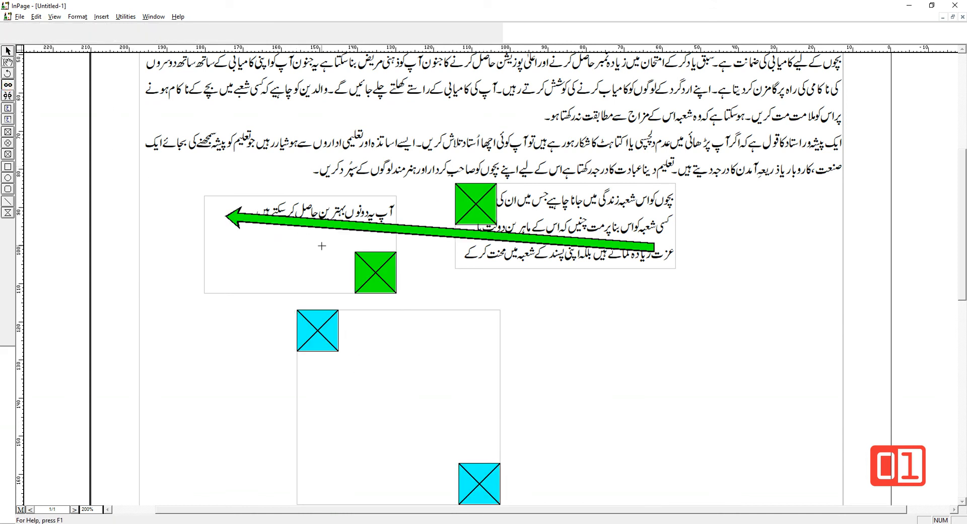
click(373, 265)
click(368, 355)
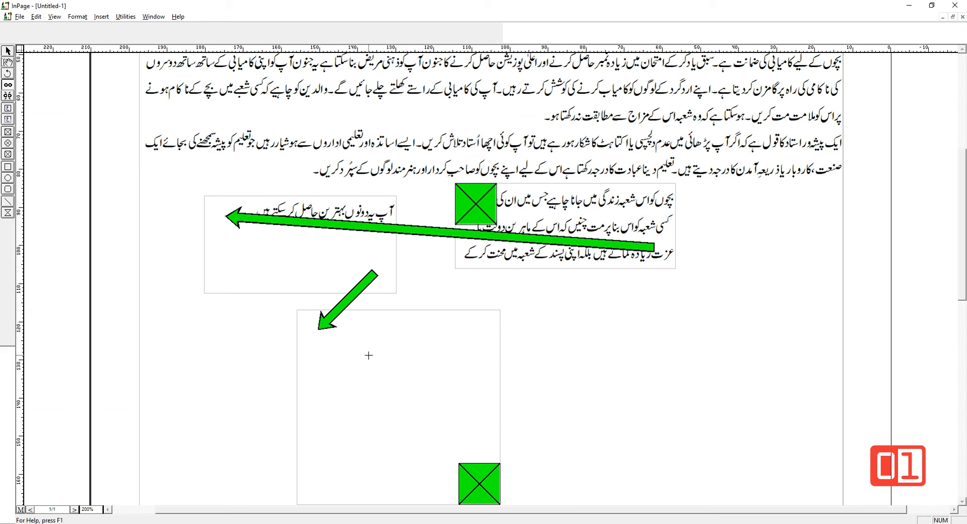
Step: Unlink the upper-left text box from the filled box beside it and link the two boxes again
click(7, 96)
click(358, 242)
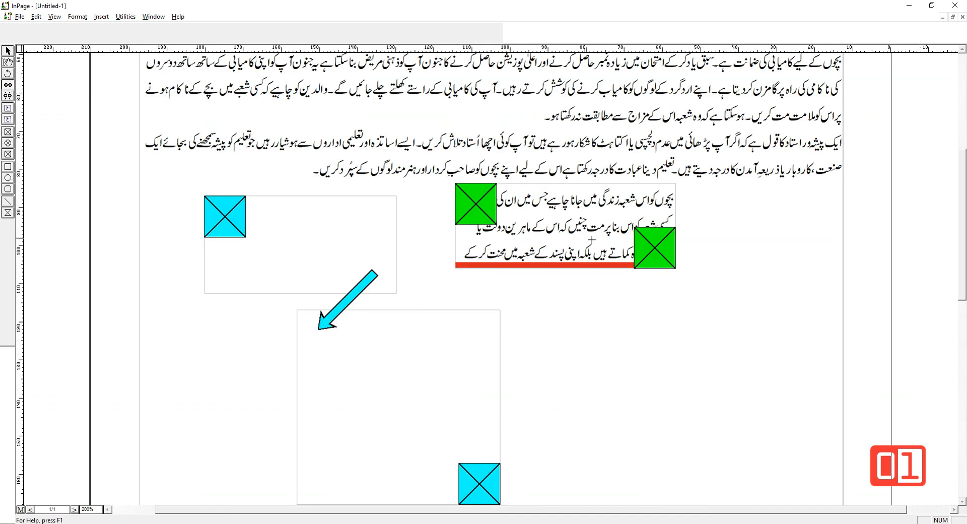
click(649, 241)
click(324, 229)
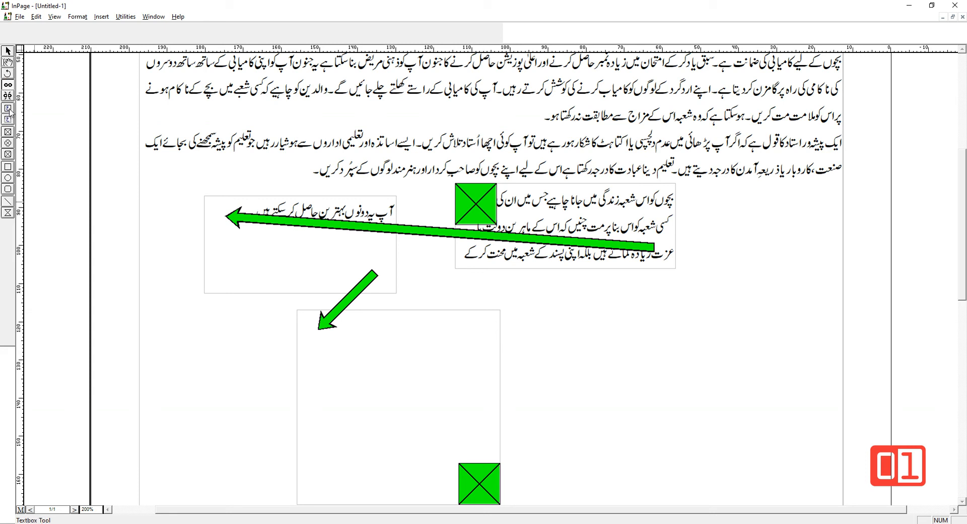
Step: Delete all the text flowing through the linked text boxes
click(8, 62)
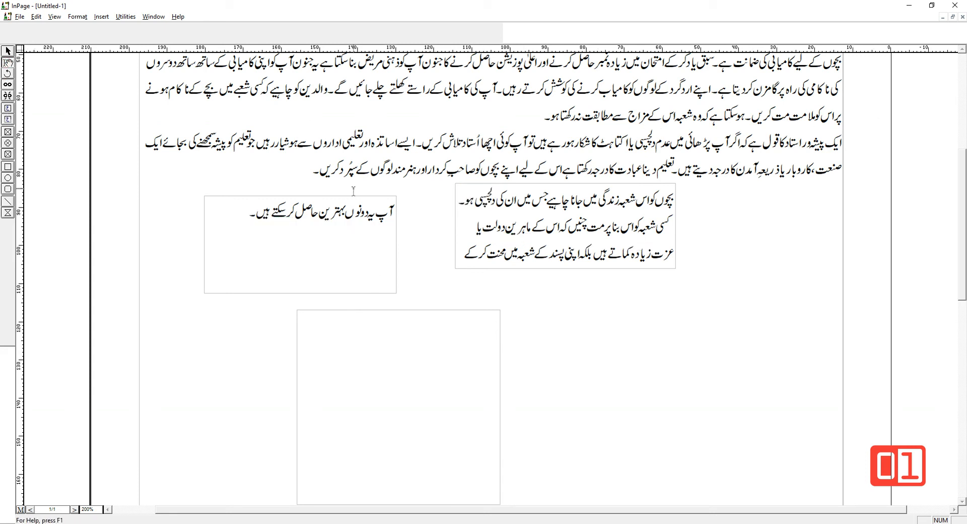
drag(252, 219, 434, 230)
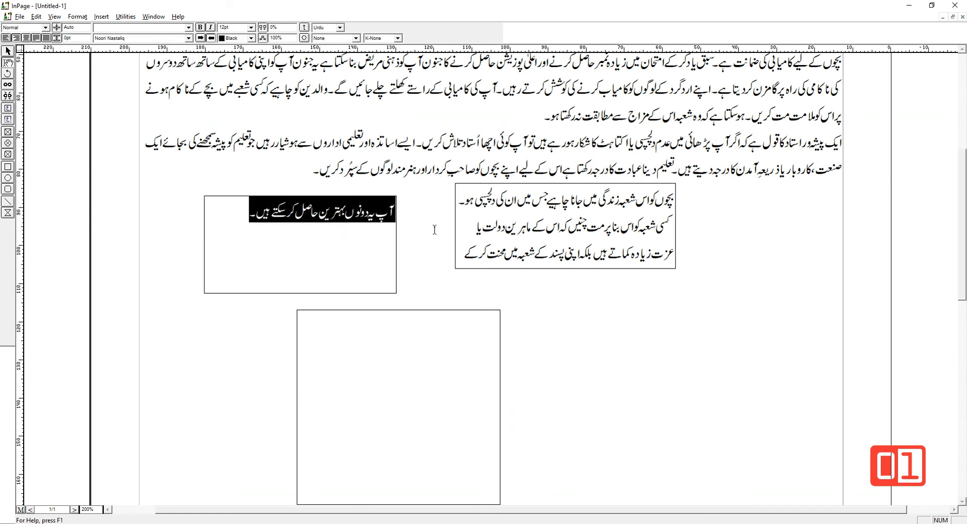
key(BackSpace)
key(BackSpace)
key(BackSpace)
key(BackSpace)
key(BackSpace)
key(BackSpace)
key(BackSpace)
key(BackSpace)
key(BackSpace)
key(BackSpace)
key(BackSpace)
key(BackSpace)
key(BackSpace)
key(BackSpace)
key(BackSpace)
key(BackSpace)
key(BackSpace)
key(BackSpace)
key(BackSpace)
key(BackSpace)
key(BackSpace)
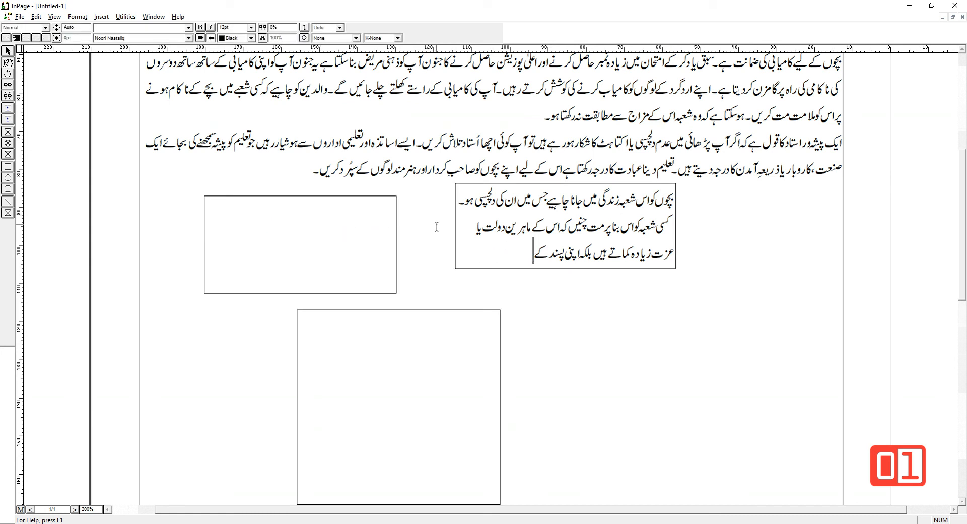
key(BackSpace)
key(BackSpace)
key(BackSpace)
key(BackSpace)
key(BackSpace)
key(BackSpace)
key(BackSpace)
key(BackSpace)
key(BackSpace)
key(BackSpace)
key(BackSpace)
key(BackSpace)
key(BackSpace)
key(BackSpace)
key(BackSpace)
key(BackSpace)
key(BackSpace)
key(BackSpace)
key(BackSpace)
key(BackSpace)
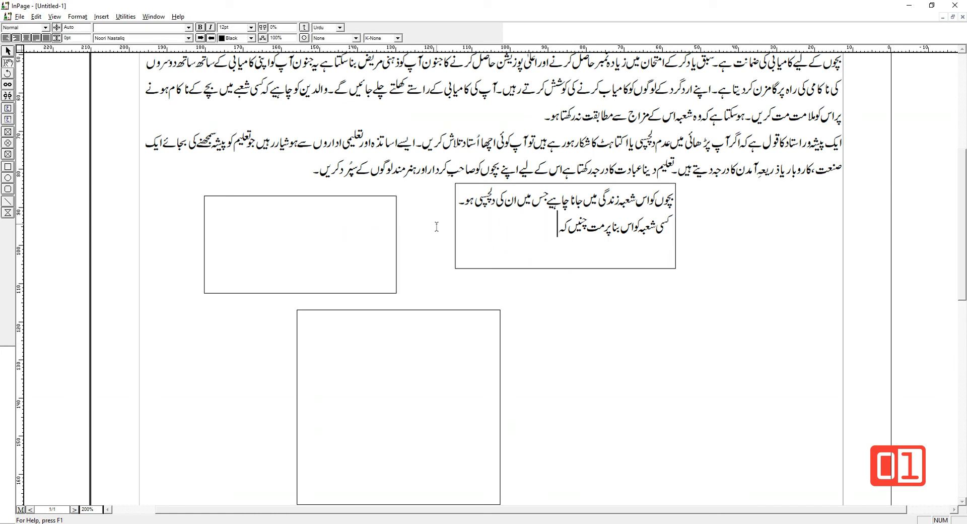
key(BackSpace)
key(BackSpace)
key(BackSpace)
key(BackSpace)
key(BackSpace)
key(BackSpace)
key(BackSpace)
key(BackSpace)
key(BackSpace)
key(BackSpace)
key(BackSpace)
key(BackSpace)
key(BackSpace)
key(BackSpace)
key(BackSpace)
key(BackSpace)
key(BackSpace)
key(BackSpace)
key(BackSpace)
key(BackSpace)
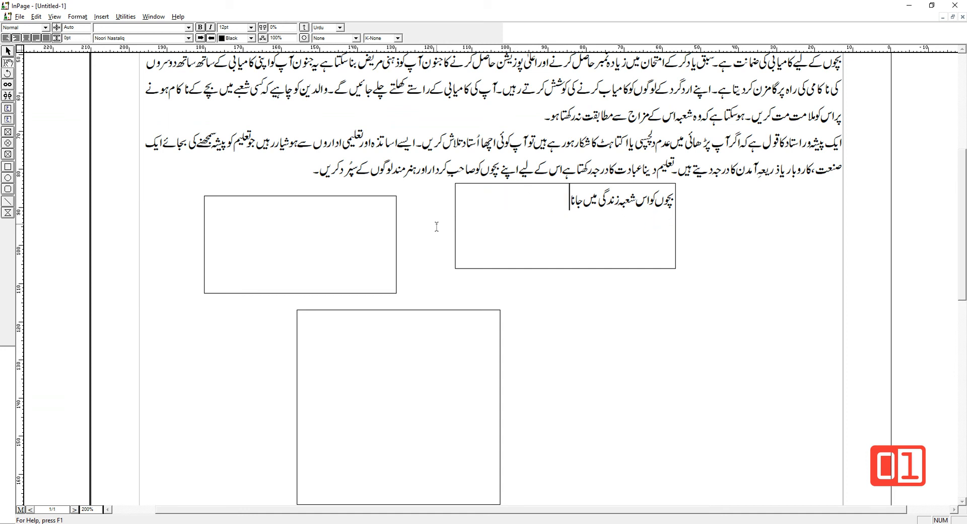
key(BackSpace)
key(BackSpace)
key(BackSpace)
key(BackSpace)
key(BackSpace)
key(BackSpace)
key(BackSpace)
key(BackSpace)
key(BackSpace)
key(BackSpace)
key(BackSpace)
key(BackSpace)
key(BackSpace)
key(BackSpace)
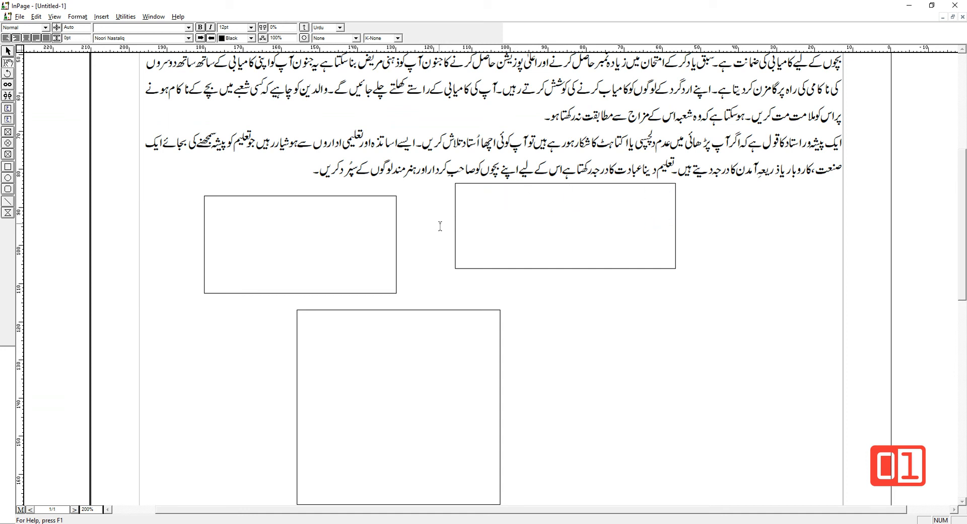
Step: Copy the last paragraph of the page text and paste it into the first of the linked text boxes
scroll(458, 145, up, 3)
drag(292, 291, 852, 268)
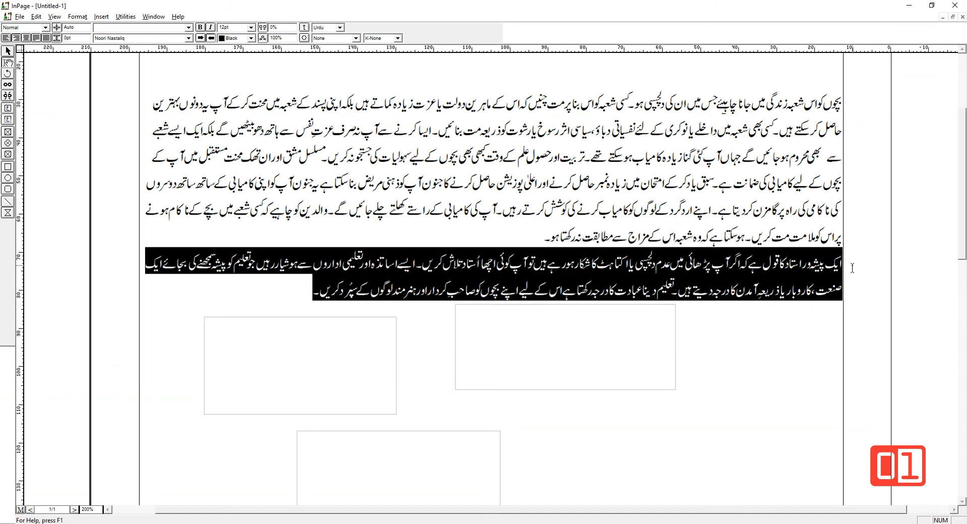
key(ctrl+c)
click(598, 332)
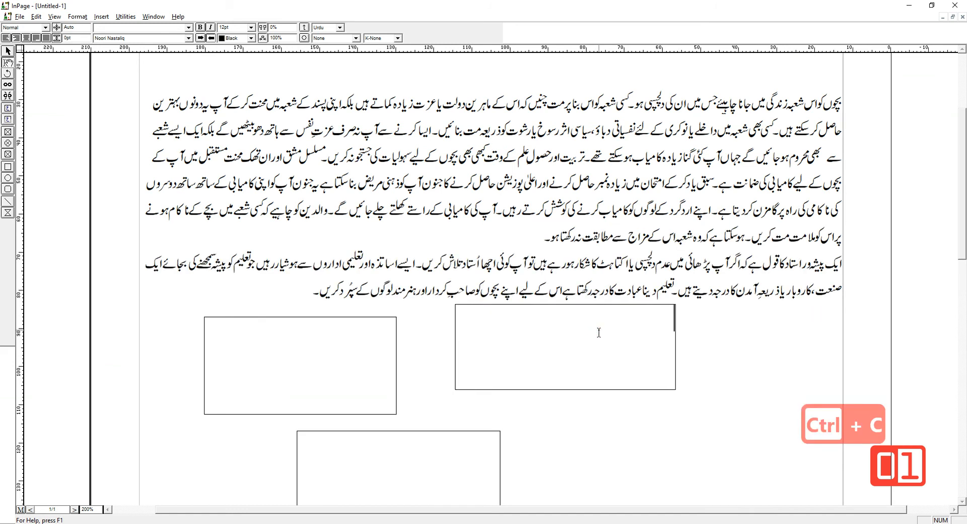
key(ctrl+v)
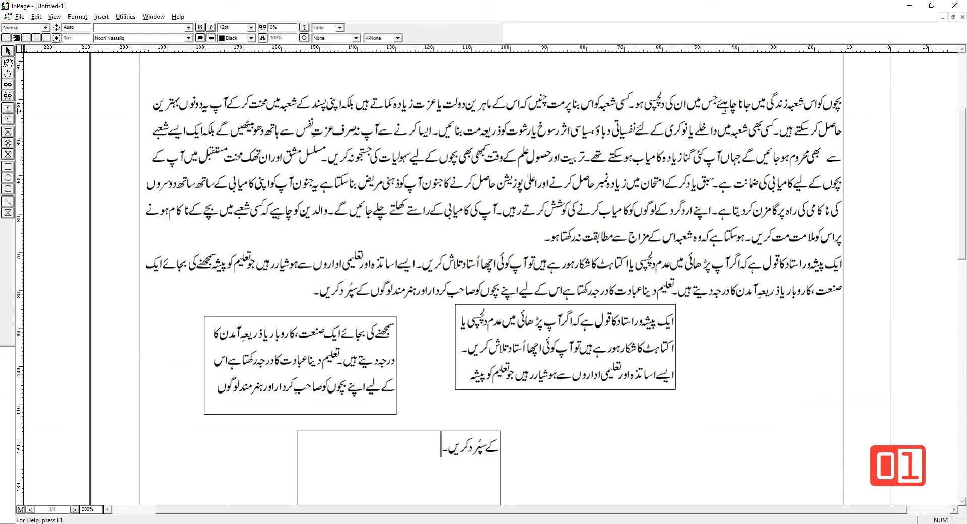
Step: Unlink the lowest text box from the upper-left one, and the upper-left one from the first box
click(8, 96)
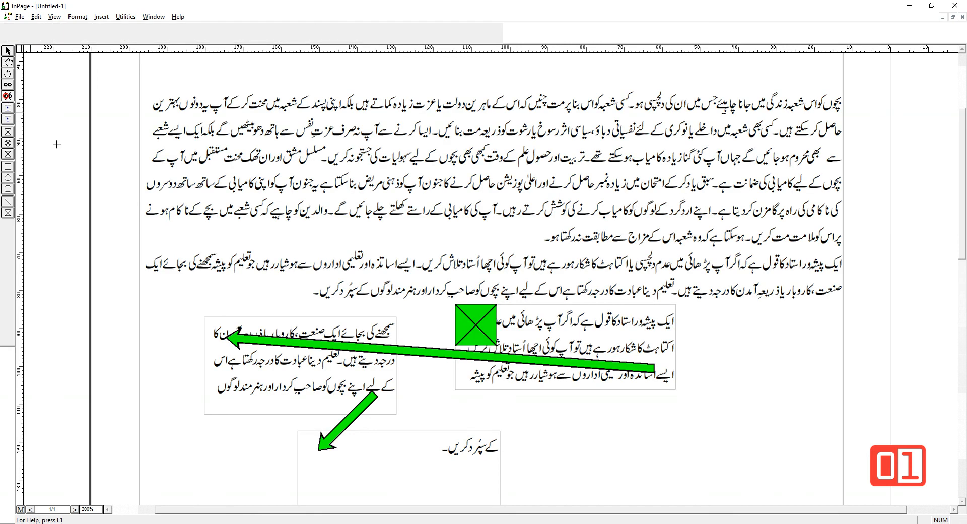
click(356, 452)
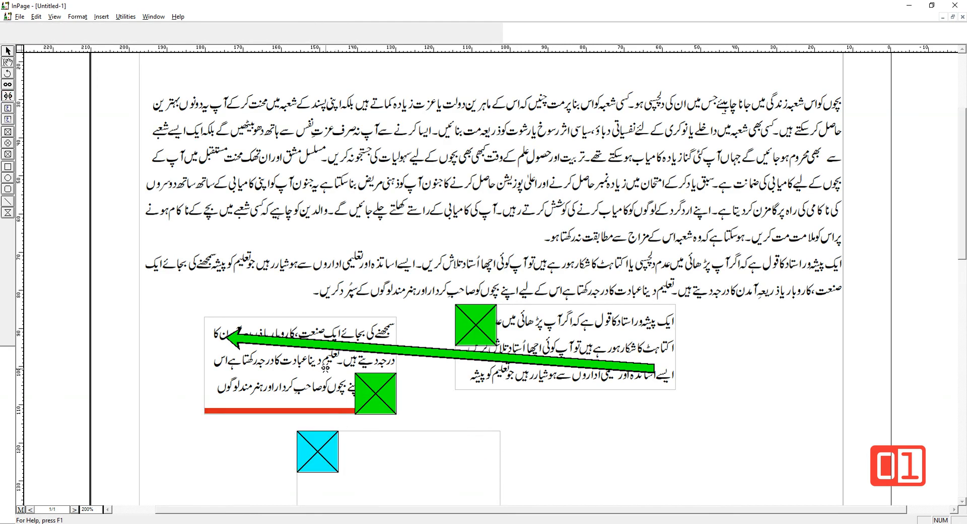
click(325, 366)
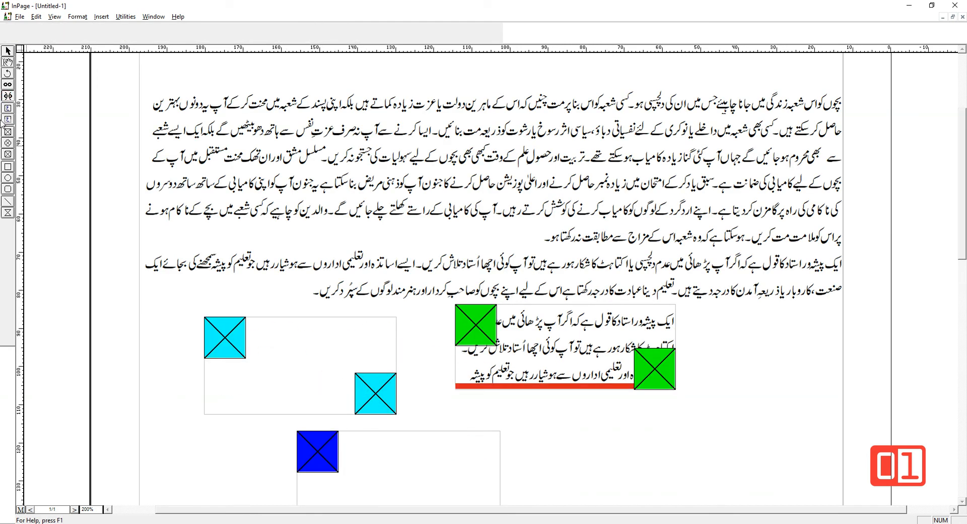
Step: Delete the two empty text boxes, the upper-left one and the one below it
drag(964, 191, 963, 243)
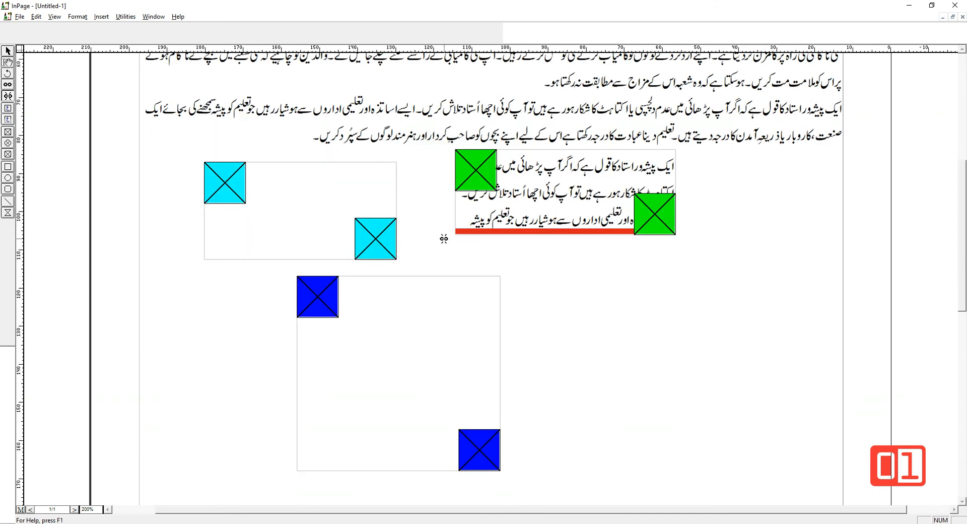
click(8, 51)
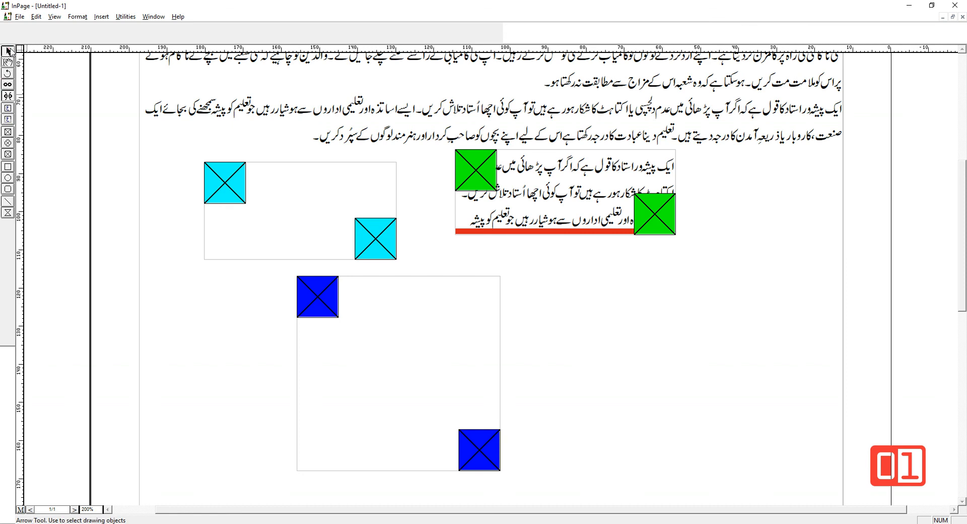
click(325, 240)
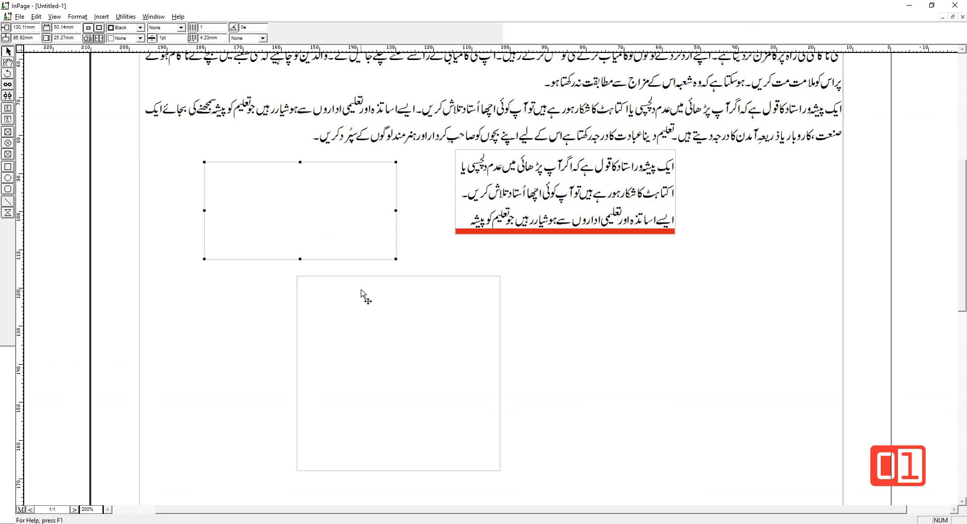
key(Delete)
click(382, 319)
key(Delete)
Step: Rotate the remaining text box freehand to an angle of about 37 degrees
click(528, 226)
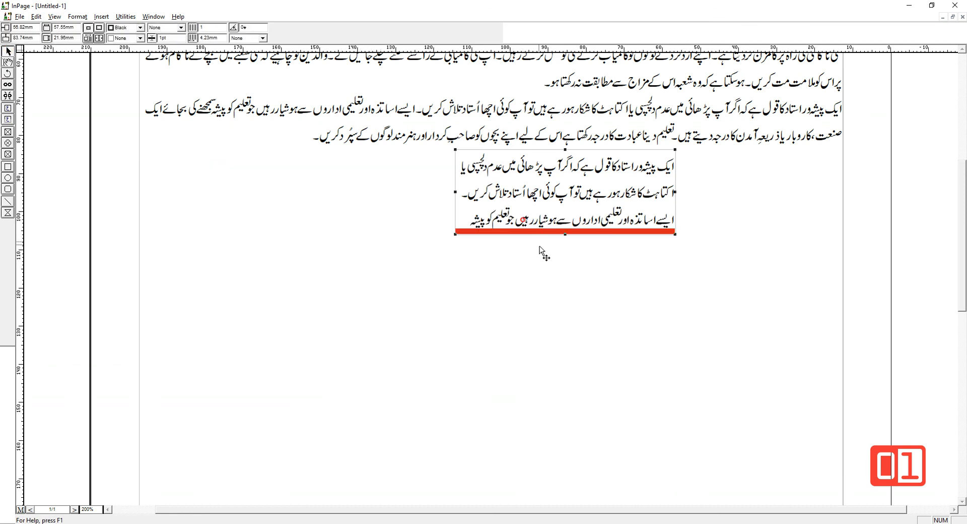
click(7, 74)
drag(558, 191, 458, 118)
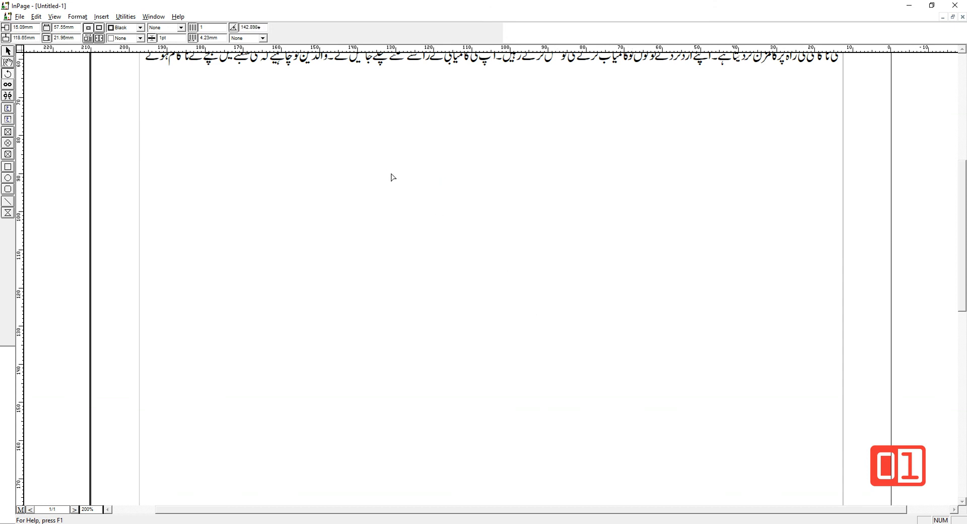
drag(529, 137, 517, 184)
drag(529, 134, 528, 134)
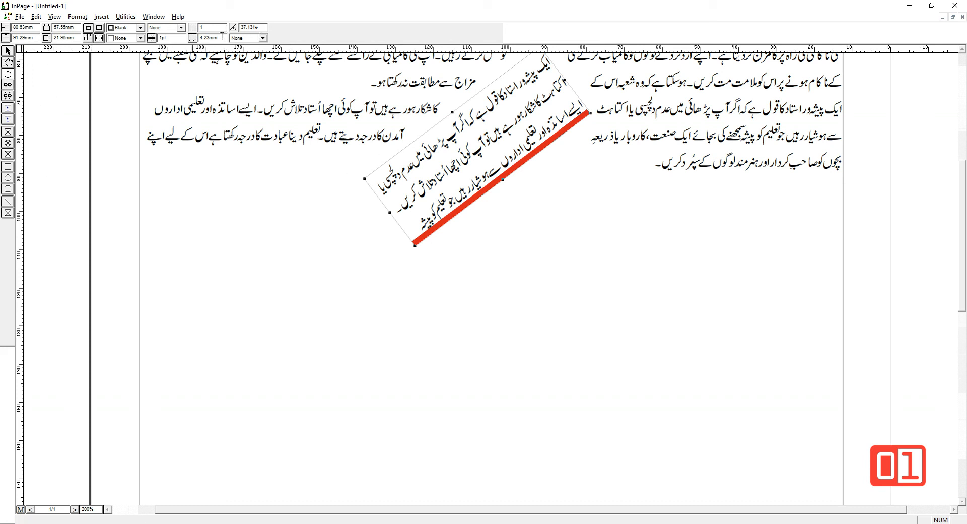
Step: Set the text box's rotation angle to 0 and move the box down clear of the last paragraph
double_click(262, 27)
text(0)
key(Return)
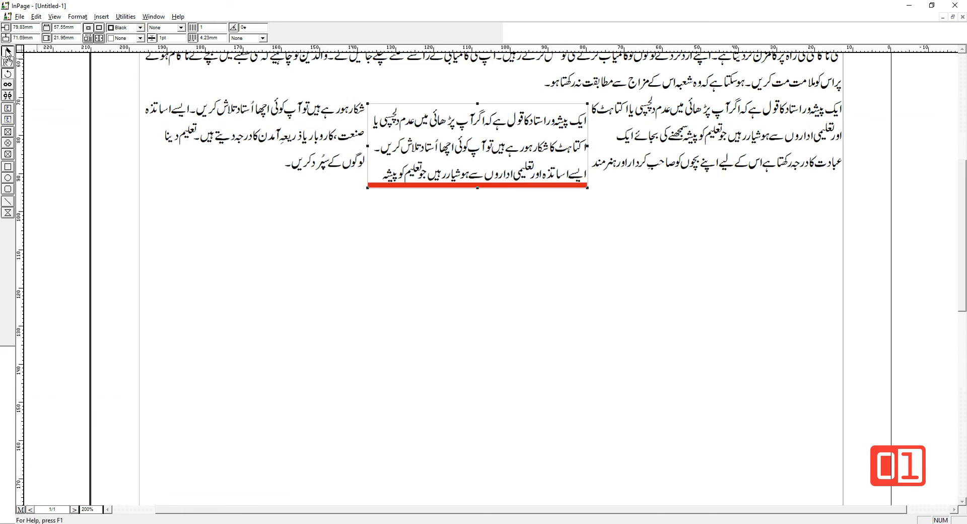
drag(447, 143, 447, 265)
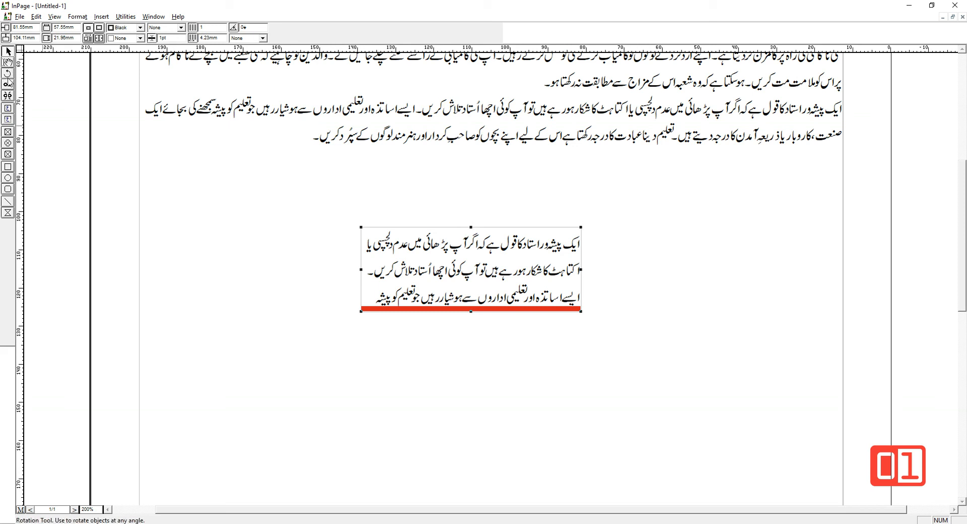
Step: Draw a title text box to the left of the overflowing box and paste the copied paragraph into it
click(9, 121)
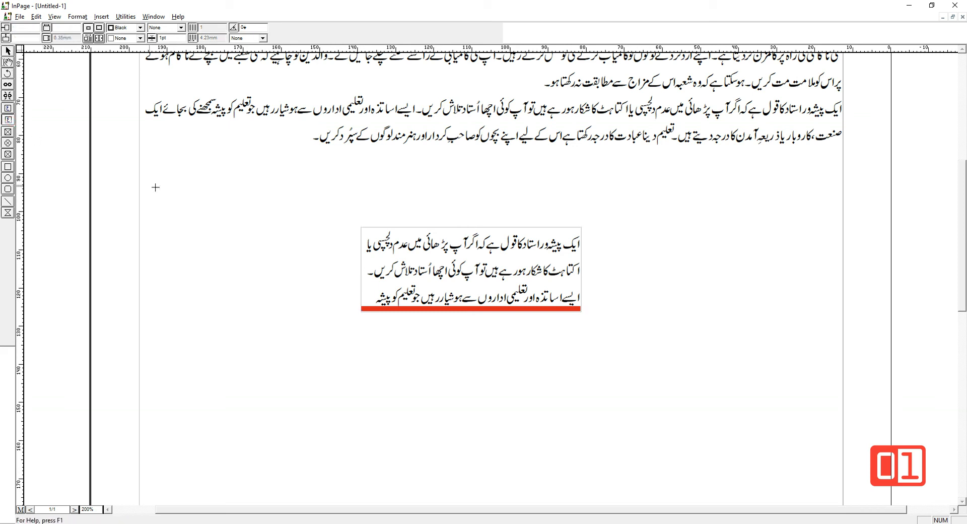
drag(186, 194, 371, 220)
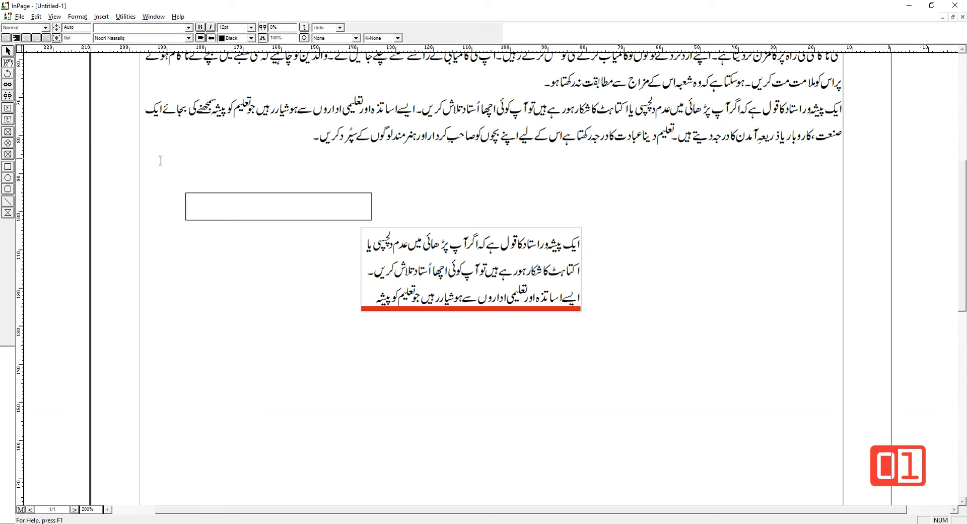
key(ctrl+v)
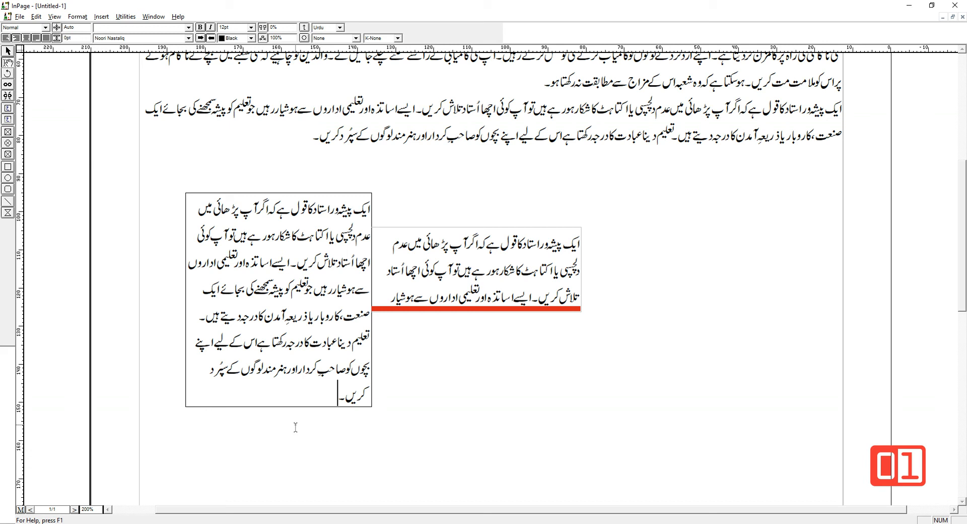
Step: Delete the end of the pasted paragraph in the title text box, back to the word آمدن
key(BackSpace)
key(BackSpace)
key(BackSpace)
key(BackSpace)
key(BackSpace)
key(BackSpace)
key(BackSpace)
key(BackSpace)
key(BackSpace)
key(BackSpace)
key(BackSpace)
key(BackSpace)
key(BackSpace)
key(BackSpace)
key(BackSpace)
key(BackSpace)
key(BackSpace)
key(BackSpace)
key(BackSpace)
key(BackSpace)
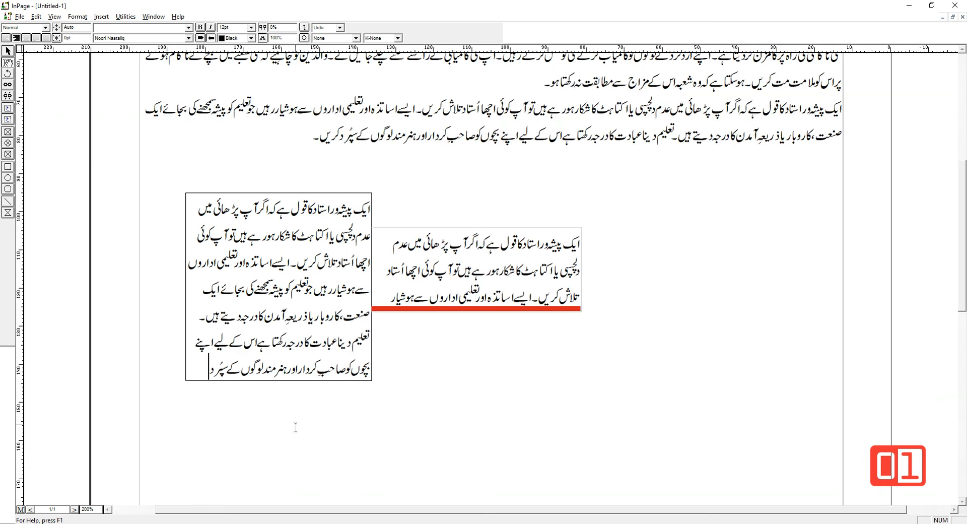
key(BackSpace)
key(BackSpace)
key(BackSpace)
key(BackSpace)
key(BackSpace)
key(BackSpace)
key(BackSpace)
key(BackSpace)
key(BackSpace)
key(BackSpace)
key(BackSpace)
key(BackSpace)
key(BackSpace)
key(BackSpace)
key(BackSpace)
key(BackSpace)
key(BackSpace)
key(BackSpace)
key(BackSpace)
key(BackSpace)
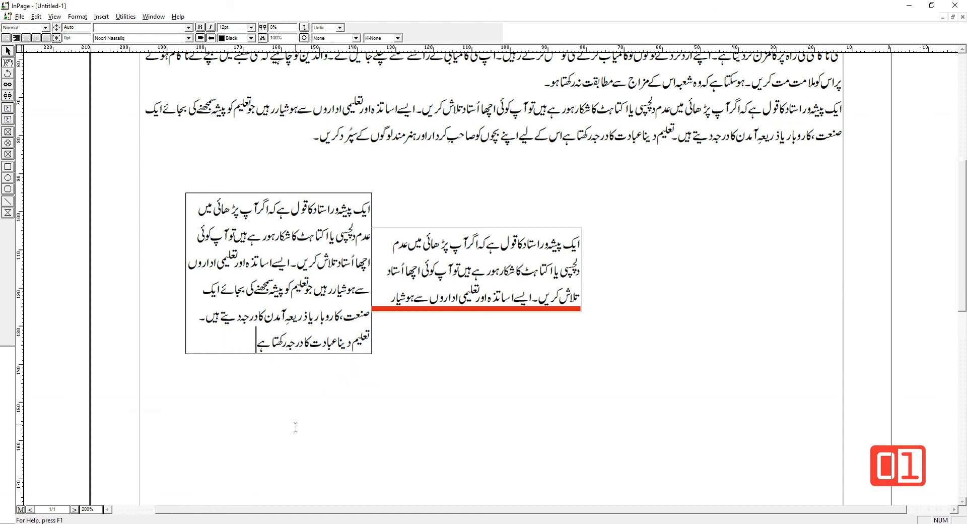
key(BackSpace)
key(BackSpace)
key(BackSpace)
key(BackSpace)
key(BackSpace)
key(BackSpace)
key(BackSpace)
key(BackSpace)
key(BackSpace)
key(BackSpace)
key(BackSpace)
key(BackSpace)
key(BackSpace)
key(BackSpace)
key(BackSpace)
key(BackSpace)
key(BackSpace)
key(BackSpace)
key(BackSpace)
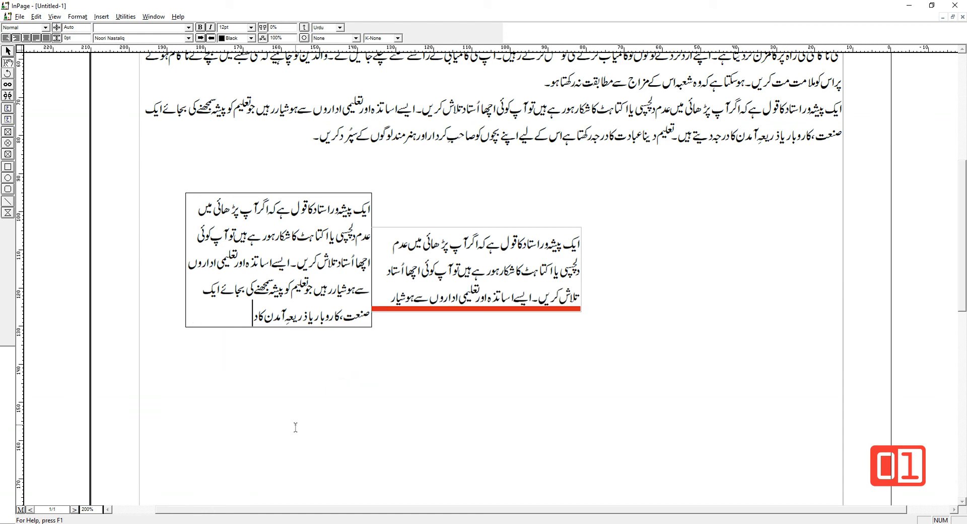
key(BackSpace)
key(BackSpace)
key(BackSpace)
key(BackSpace)
key(BackSpace)
Step: Draw a rectangular picture box about 44 × 34 mm right of the text boxes and load the vertical 01 Logo for Thermal printer image from Pictures
click(8, 131)
drag(634, 184, 801, 315)
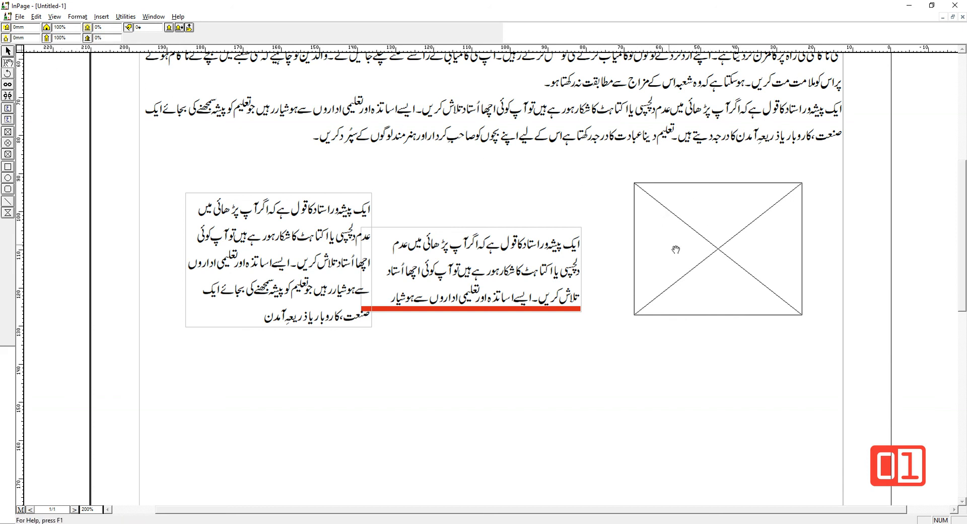
double_click(702, 245)
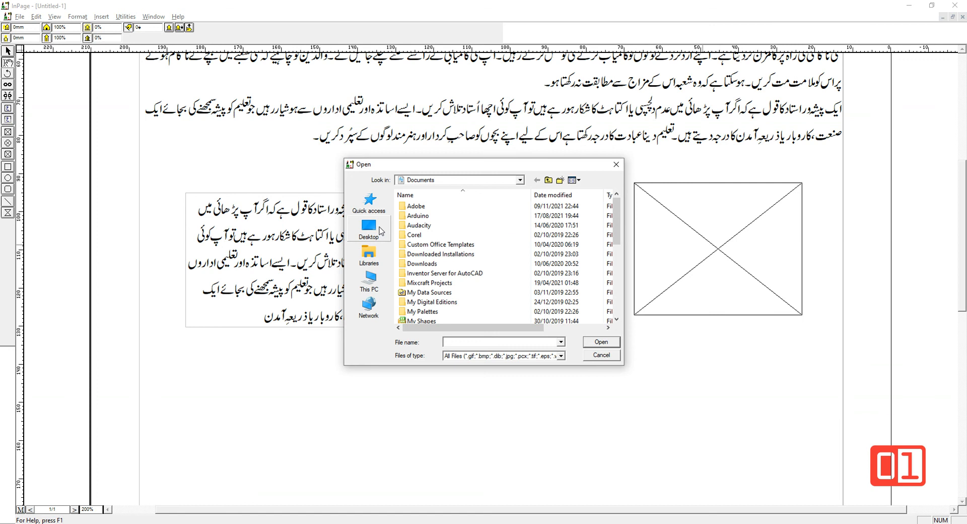
click(370, 280)
click(363, 208)
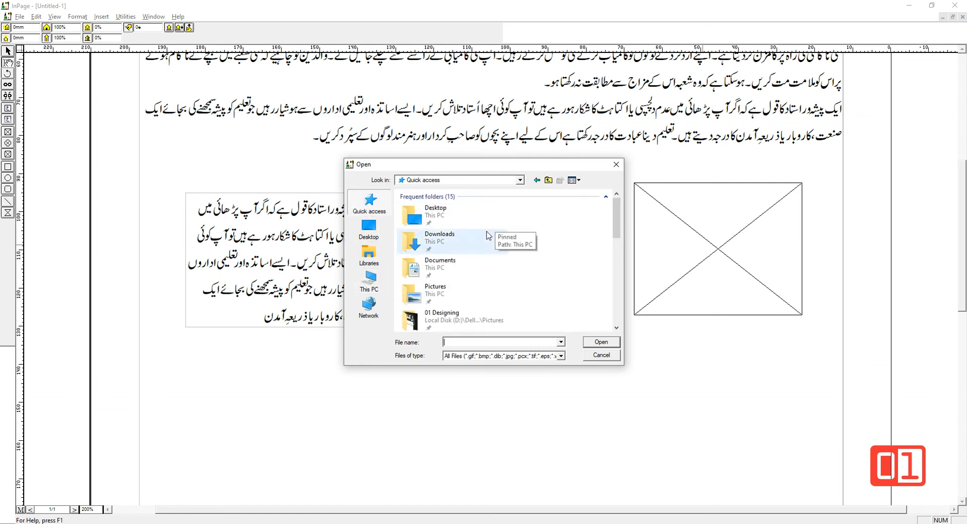
double_click(448, 289)
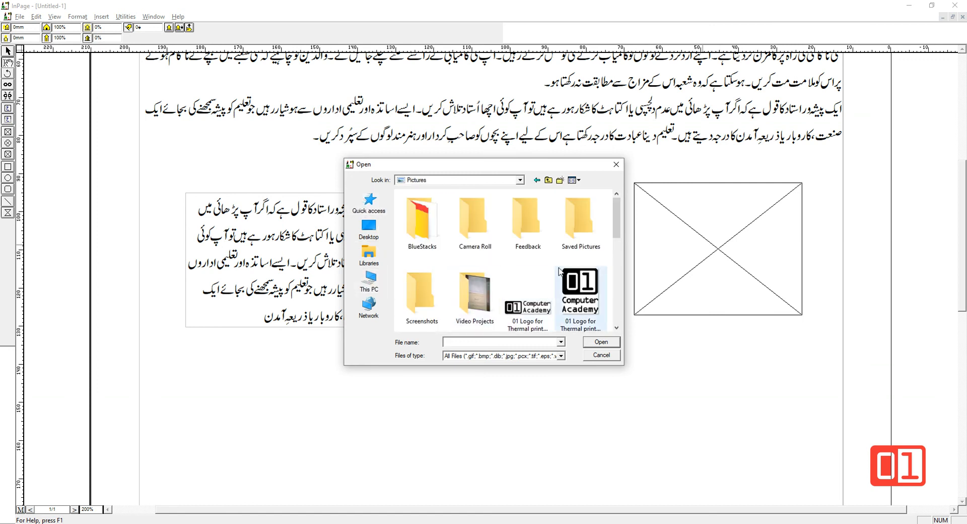
drag(615, 231, 616, 211)
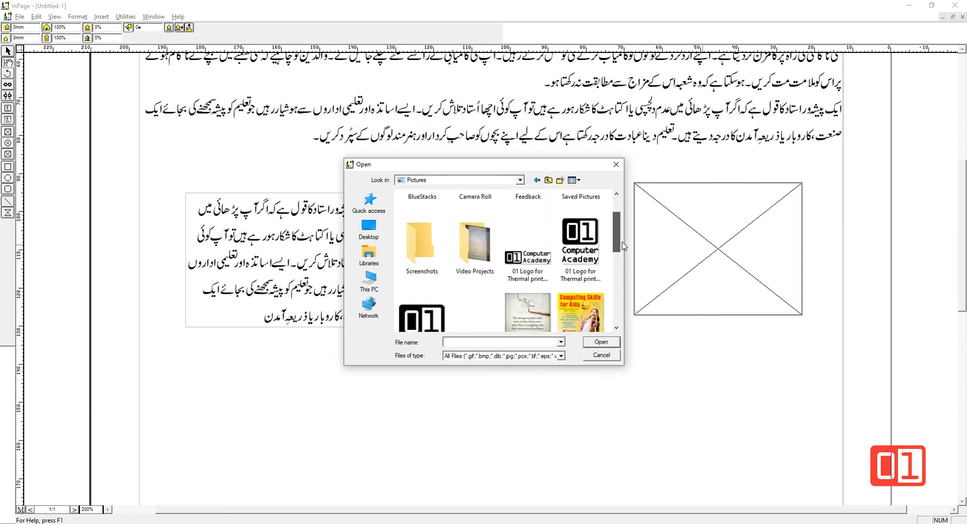
double_click(579, 242)
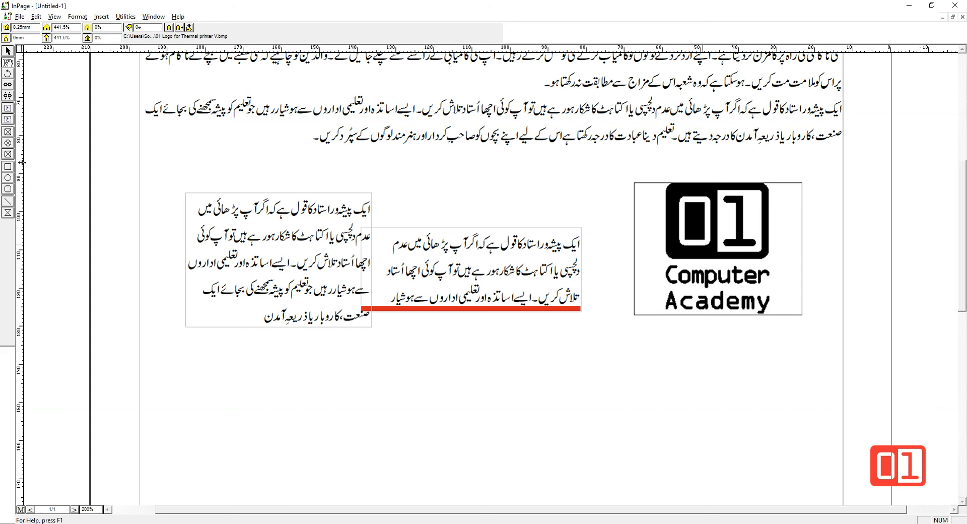
Step: Draw an elliptical picture box about 44 × 22 mm below the overflowing text box and load the horizontal 01 Logo for Thermal printer image
click(8, 145)
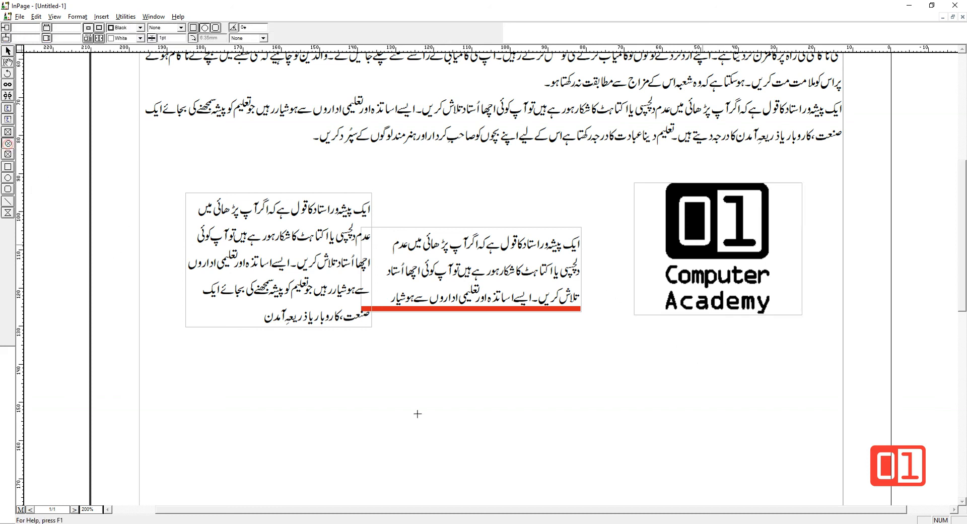
drag(464, 379, 632, 462)
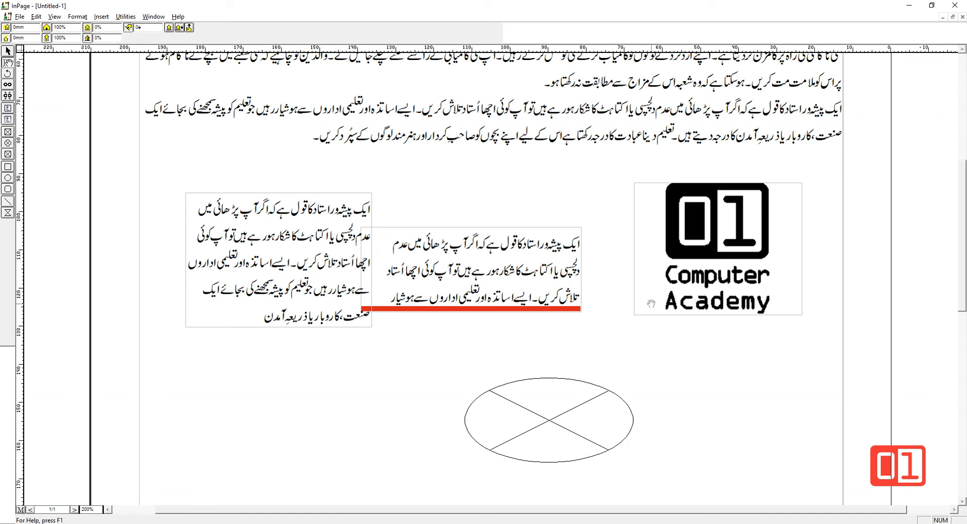
double_click(567, 410)
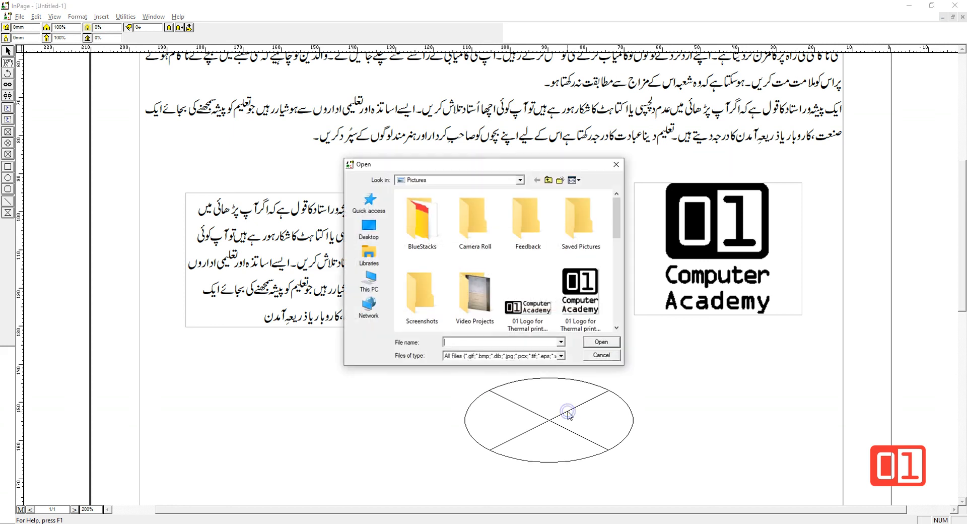
double_click(538, 310)
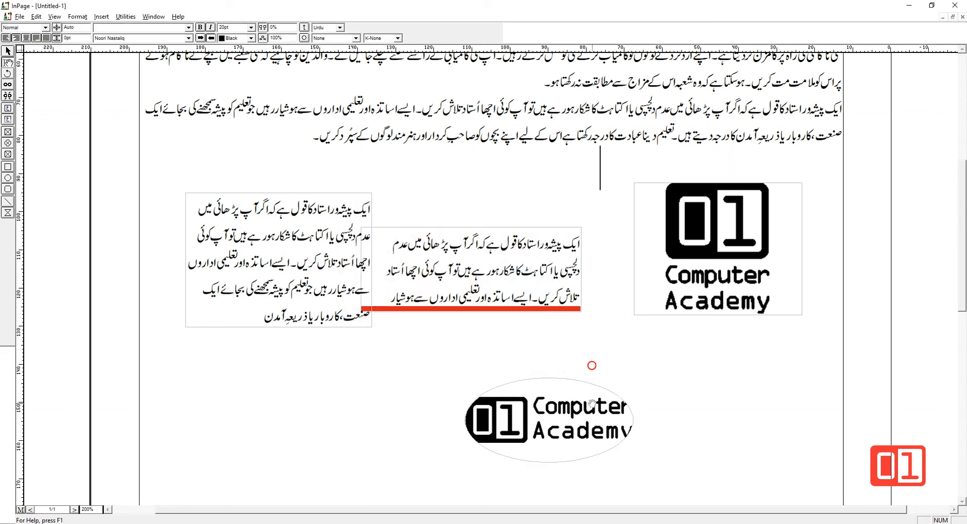
Step: Change the shape of the vertical logo's picture box to a rounded rectangle, trying the ellipse shape first
click(700, 233)
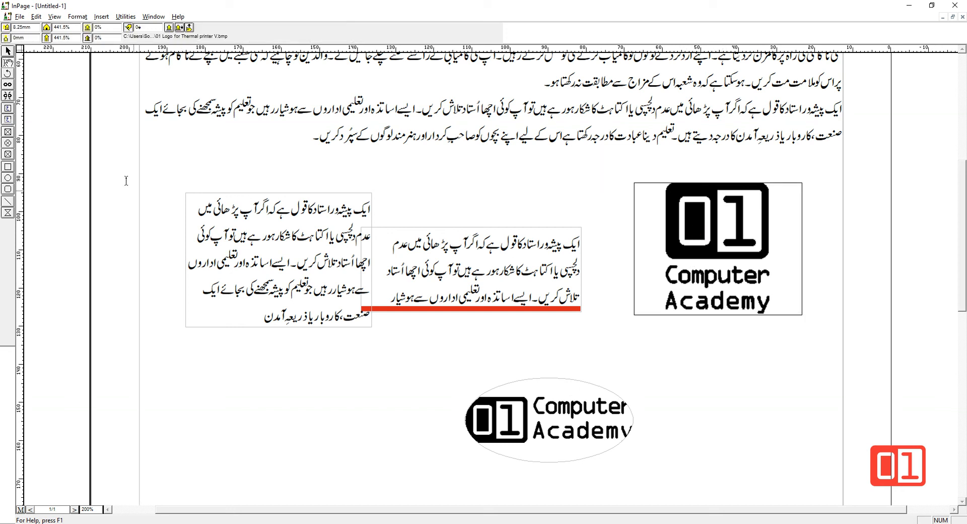
click(8, 52)
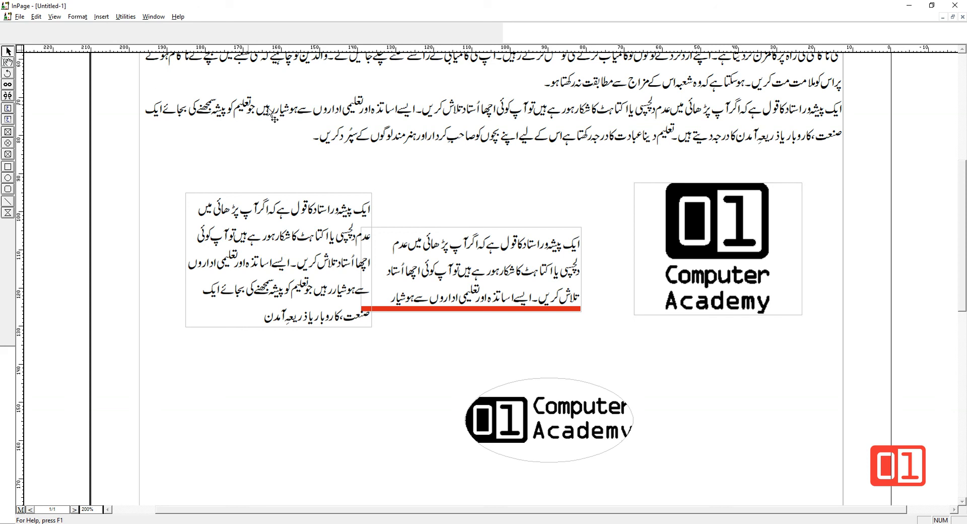
click(705, 217)
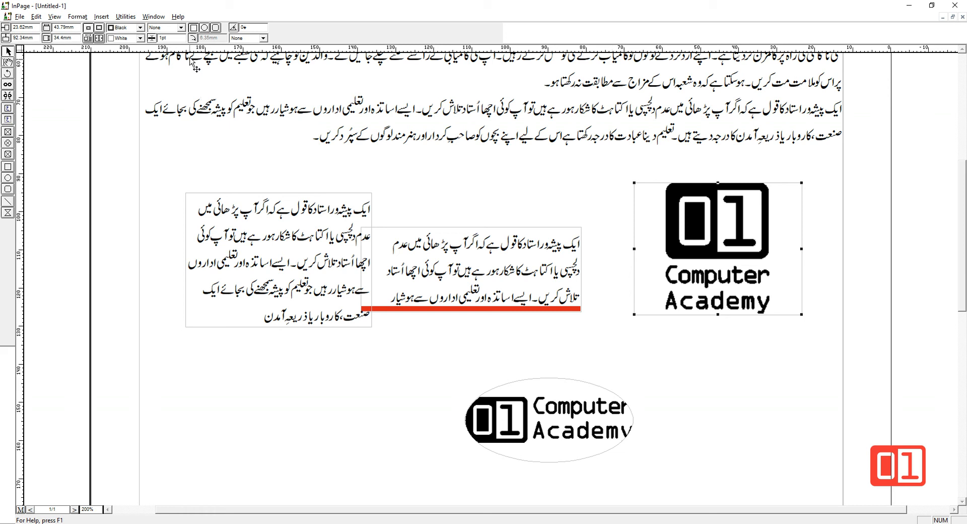
click(205, 28)
click(215, 29)
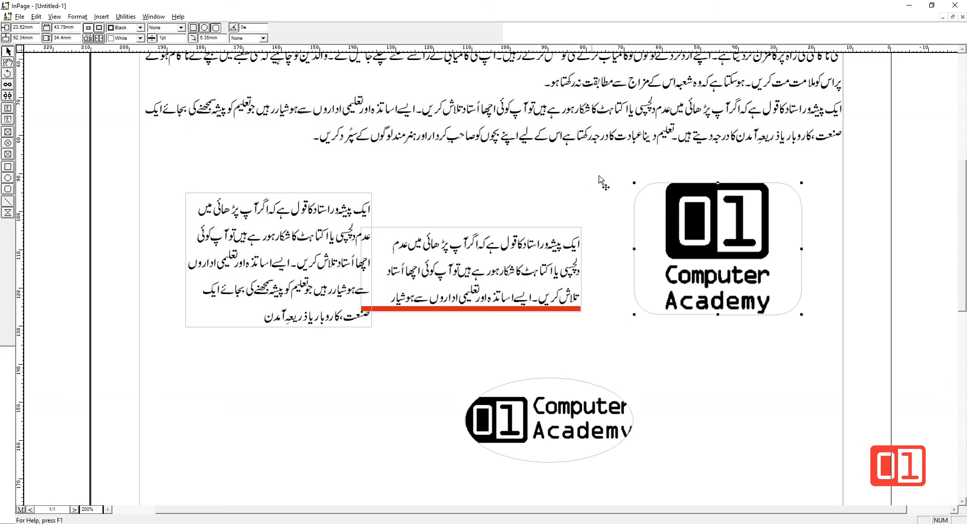
Step: Try the rectangle and ellipse shapes on the horizontal logo's picture box and set it to a rounded rectangle
click(505, 407)
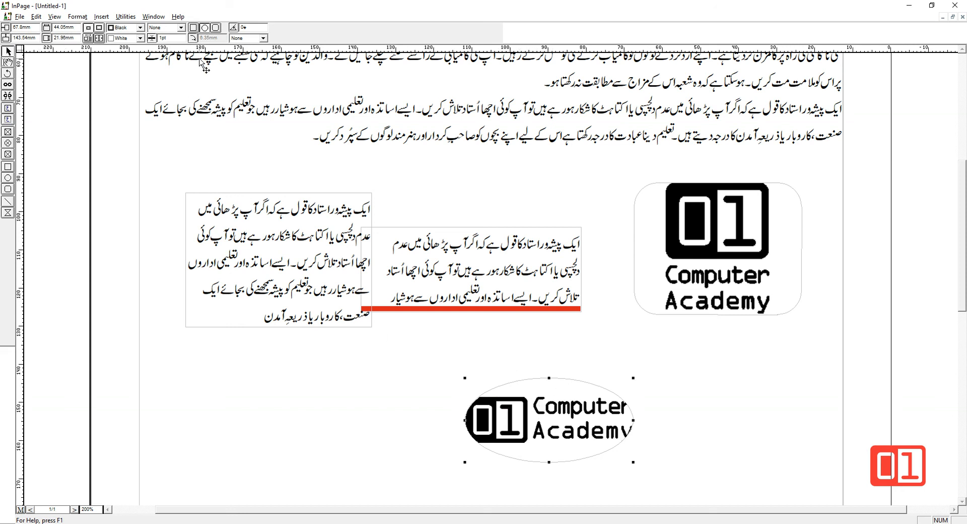
click(194, 28)
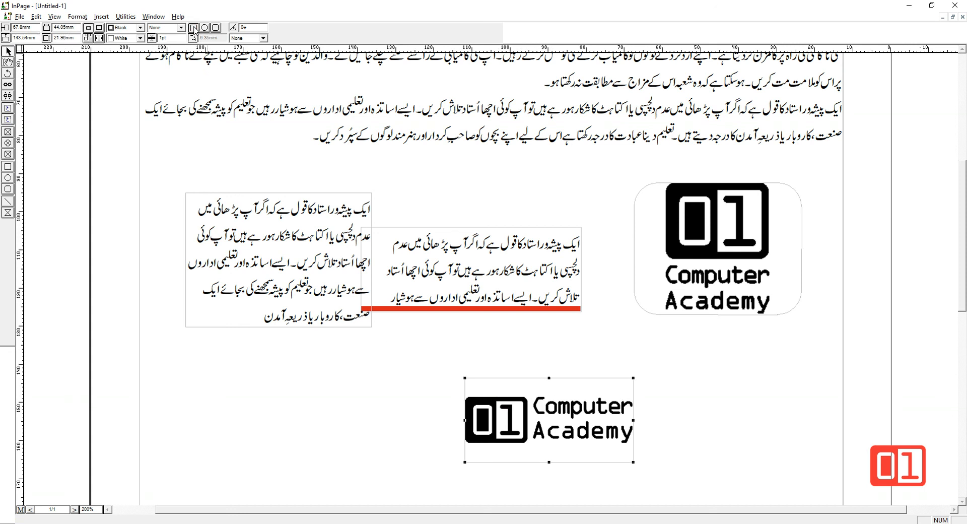
click(205, 29)
click(216, 28)
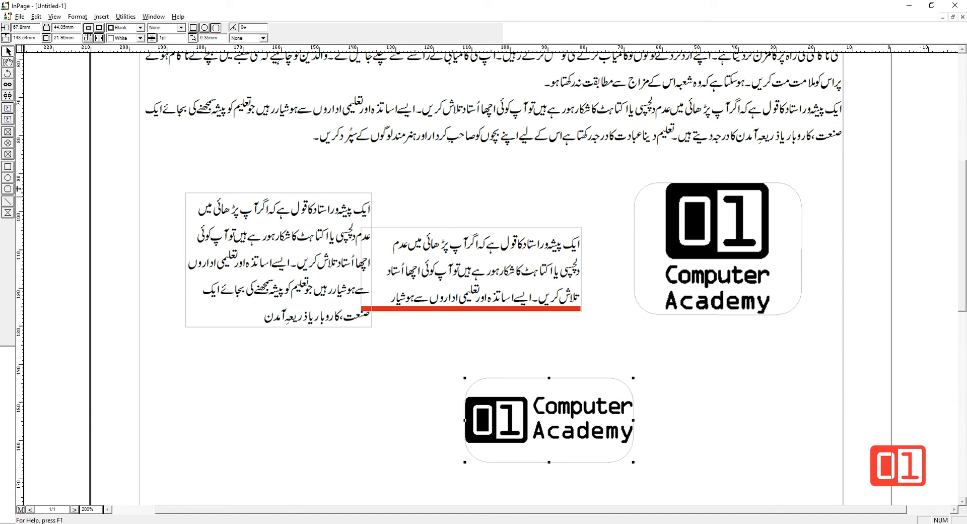
Step: Draw a rectangle about 53 × 18 mm below the text boxes and move it directly above the overflowing text box
click(8, 167)
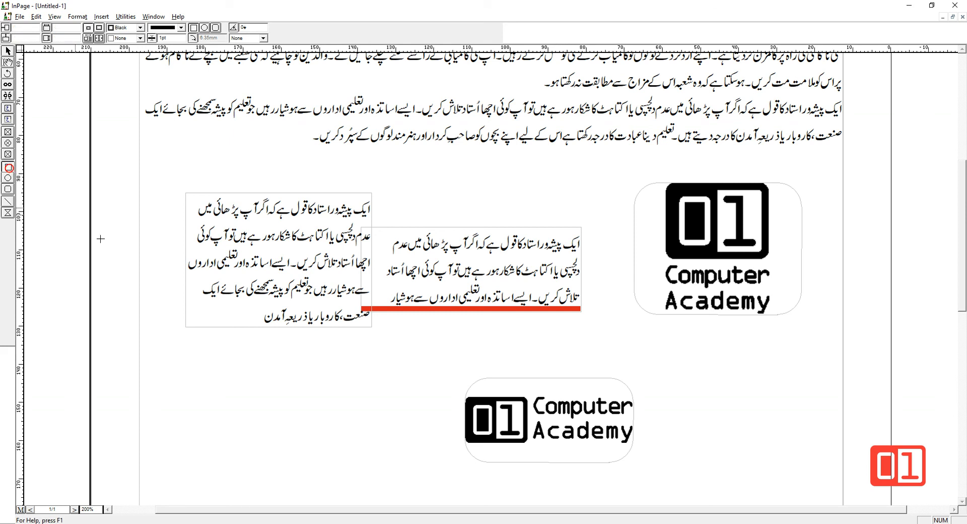
drag(237, 358, 439, 427)
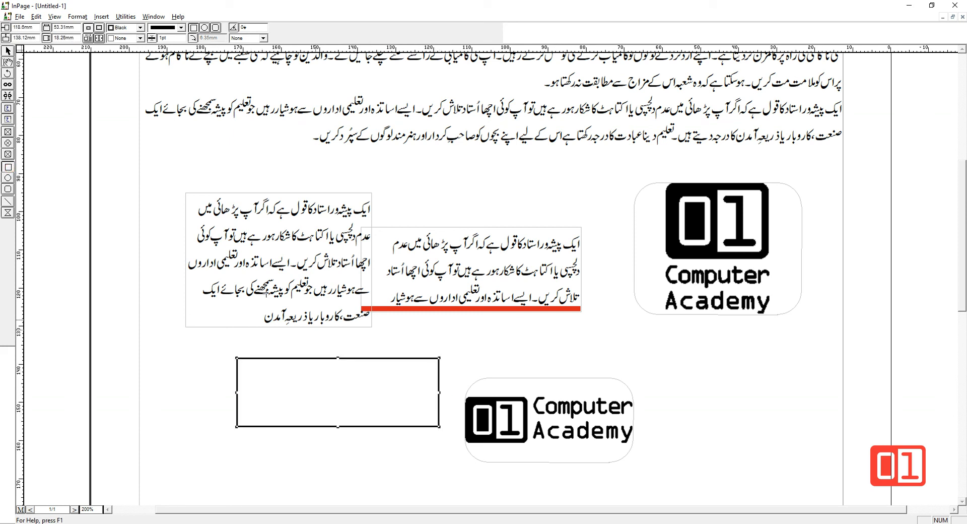
click(8, 51)
drag(388, 358, 565, 169)
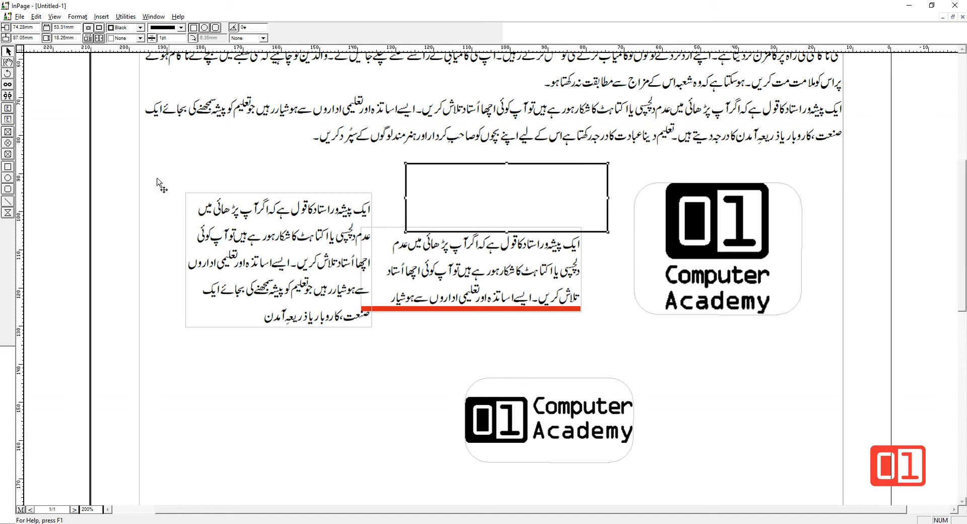
Step: Draw a circle about 25 mm in diameter below the title text box and a square about 20 mm wide beside it
click(7, 178)
mouse_move(245, 347)
mouse_down()
mouse_move(364, 451)
mouse_move(369, 484)
mouse_move(402, 475)
mouse_move(400, 489)
mouse_move(409, 451)
mouse_move(401, 470)
mouse_move(362, 444)
mouse_move(308, 433)
mouse_move(341, 475)
mouse_up()
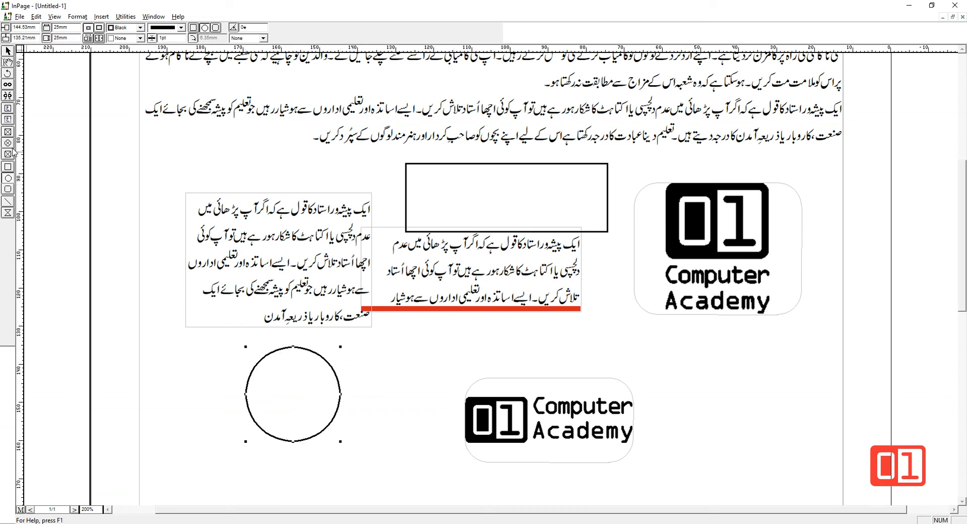
click(8, 166)
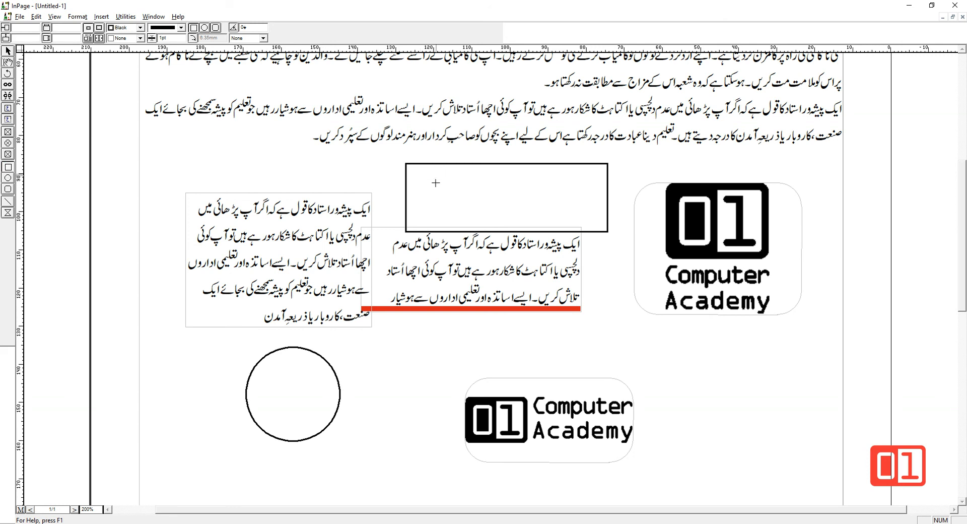
mouse_move(360, 348)
mouse_down()
mouse_move(388, 395)
mouse_move(462, 370)
mouse_move(424, 403)
mouse_move(475, 373)
mouse_move(442, 411)
mouse_move(449, 440)
mouse_move(406, 386)
mouse_move(416, 431)
mouse_move(435, 451)
mouse_up()
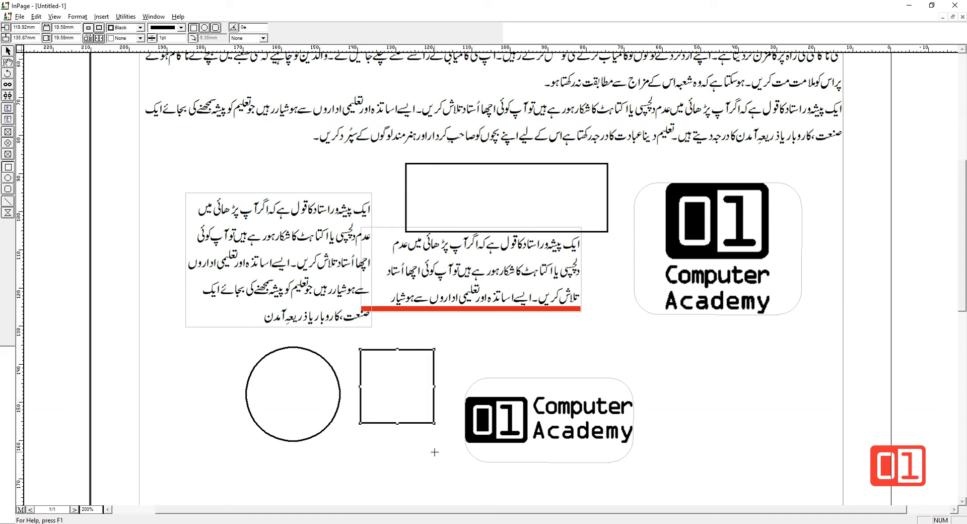
Step: Draw a rounded square about 24 mm wide beneath the vertical logo and three lines above the horizontal logo, one horizontal and two slanted
click(8, 189)
drag(700, 380, 776, 432)
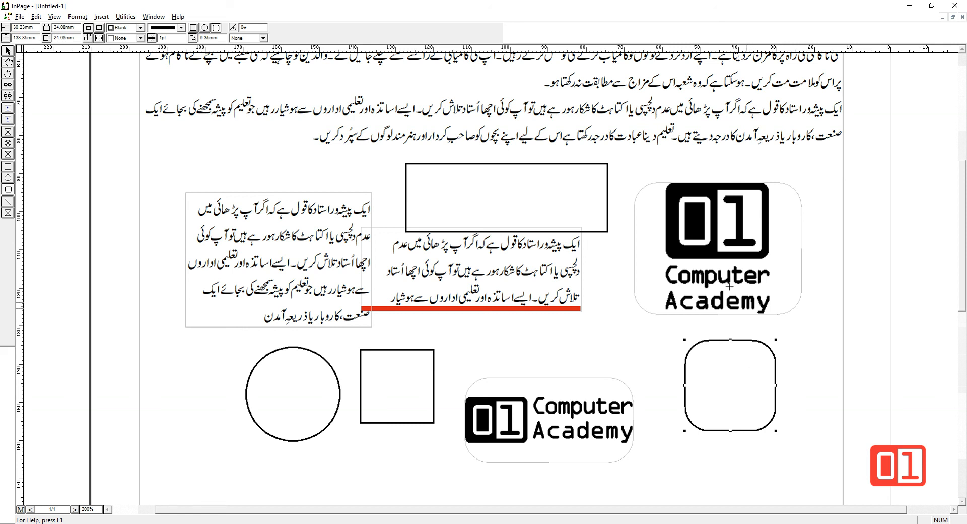
click(7, 201)
drag(412, 335, 525, 407)
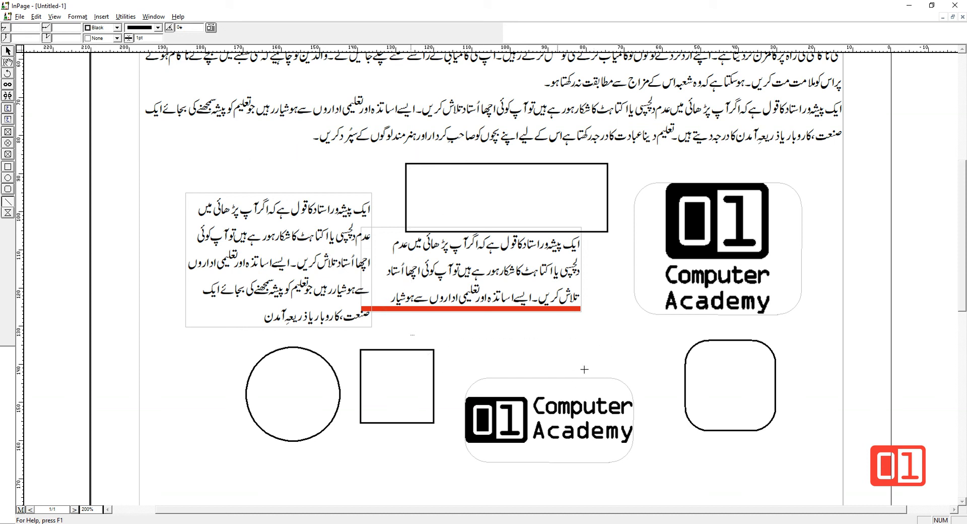
drag(592, 356, 647, 354)
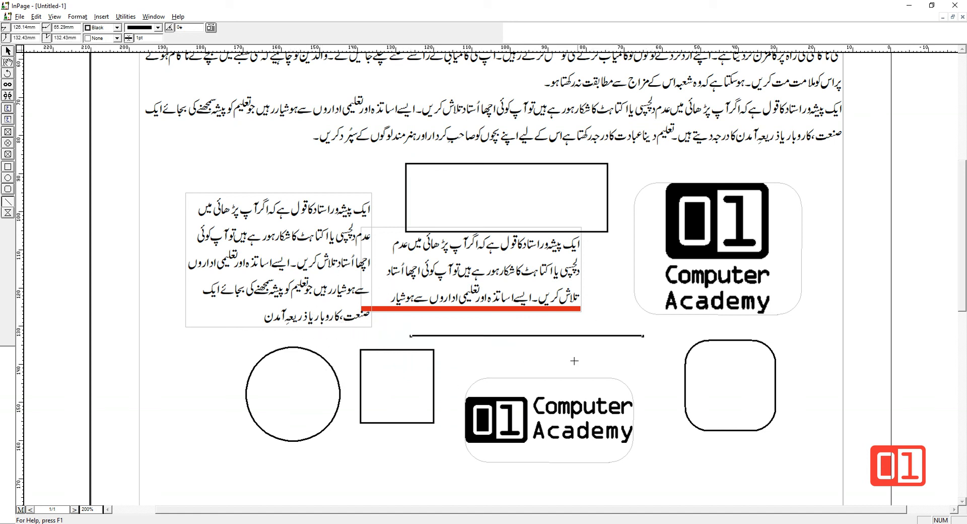
mouse_move(522, 364)
mouse_down()
mouse_move(634, 369)
mouse_move(634, 331)
mouse_move(617, 294)
mouse_move(637, 350)
mouse_move(626, 379)
mouse_move(740, 375)
mouse_move(732, 287)
mouse_move(632, 227)
mouse_move(558, 218)
mouse_move(504, 250)
mouse_move(436, 344)
mouse_move(549, 385)
mouse_move(670, 403)
mouse_move(656, 406)
mouse_move(667, 307)
mouse_move(667, 331)
mouse_up()
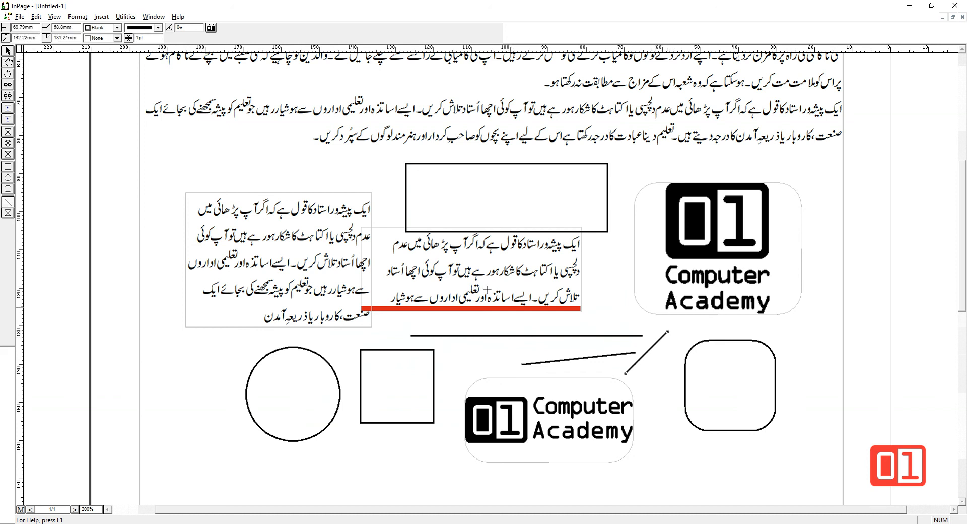
Step: Draw a polygon box about 33 × 12 mm under the left end of the last paragraph and try to pull its top edge upward
click(8, 213)
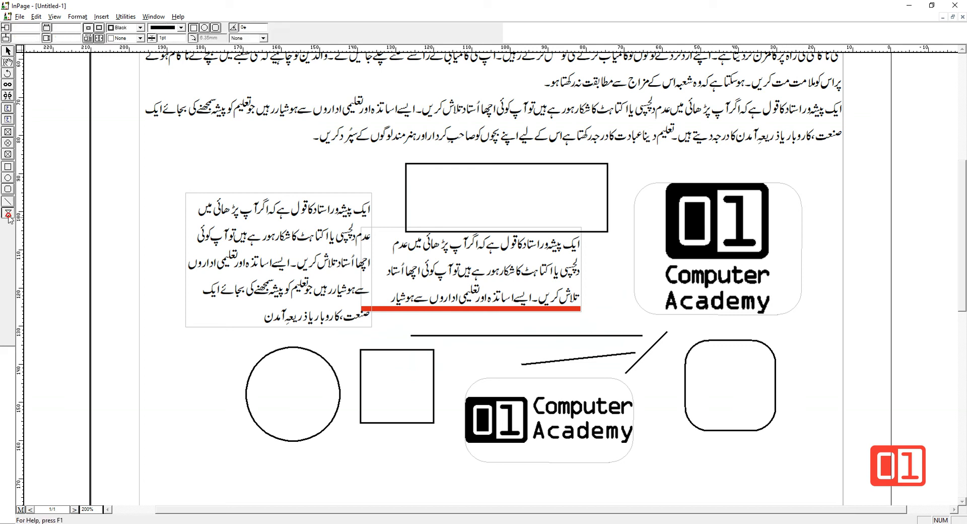
drag(175, 132, 300, 175)
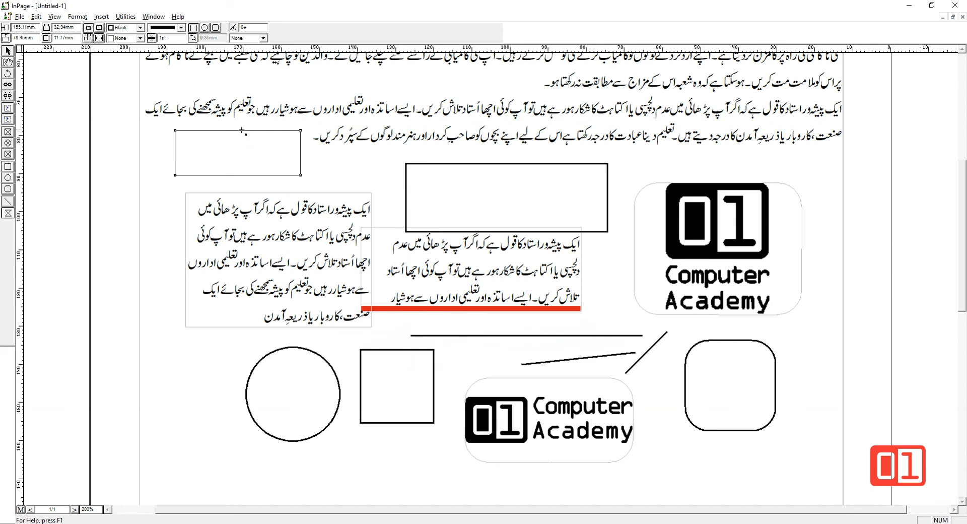
drag(241, 130, 244, 95)
click(8, 53)
click(207, 145)
Step: Draw a polygon box about 40 × 38 mm around the circle and try to pull its top edge upward
click(7, 214)
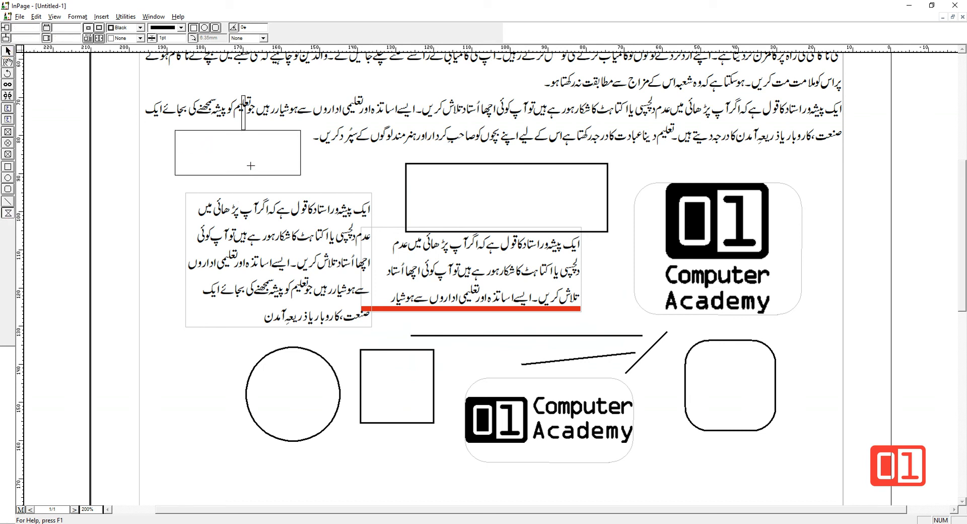
drag(184, 477, 337, 333)
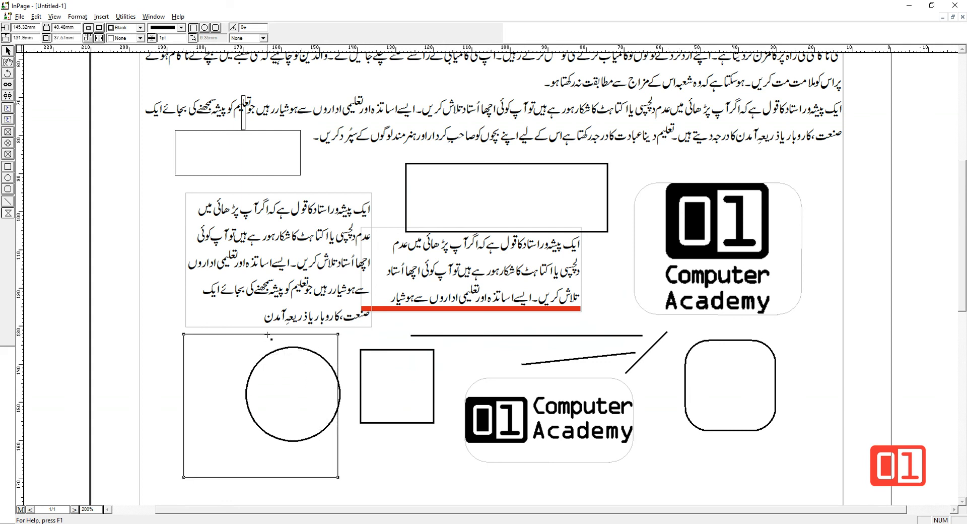
click(267, 334)
drag(266, 318, 260, 313)
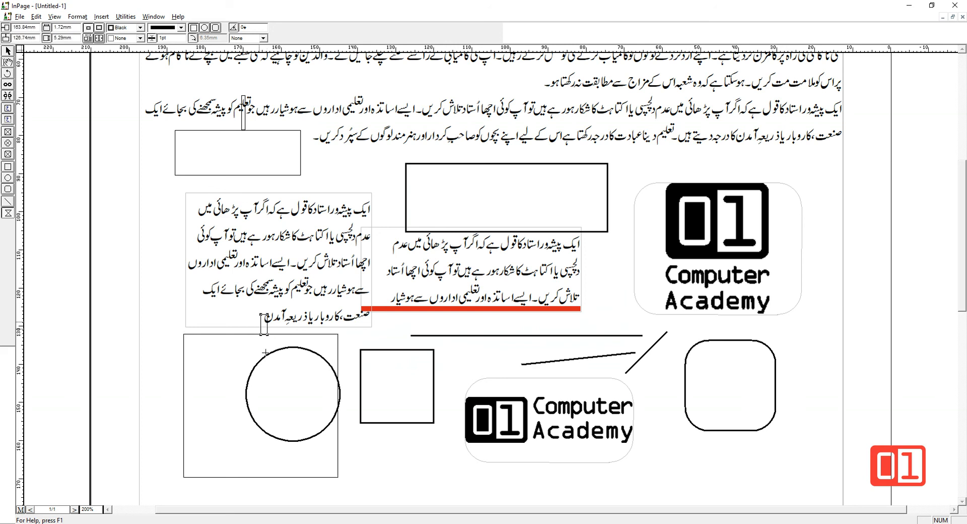
click(338, 444)
Step: Draw a polygon box about 38 × 36 mm over the rounded square and pull its top, right, left, bottom and upper-right edges outward into points
drag(814, 489, 668, 352)
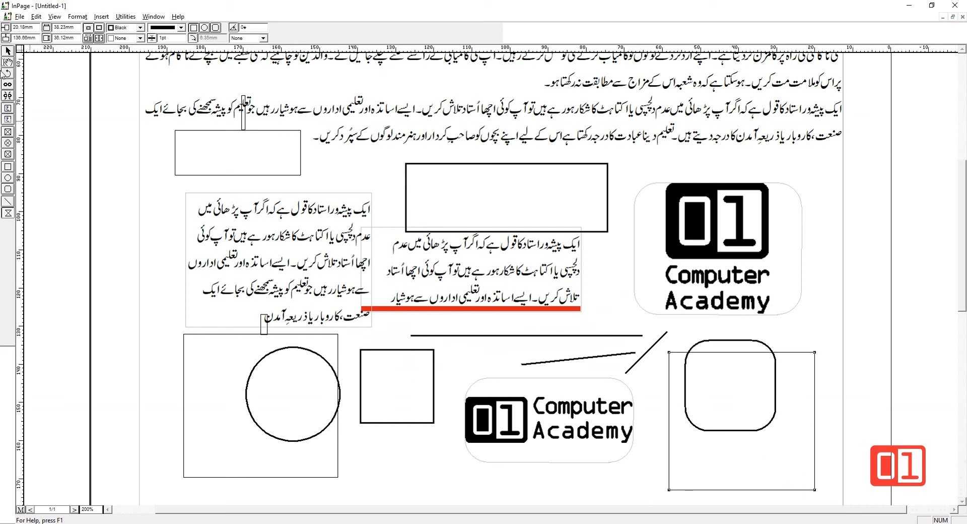
click(8, 51)
drag(741, 326, 739, 306)
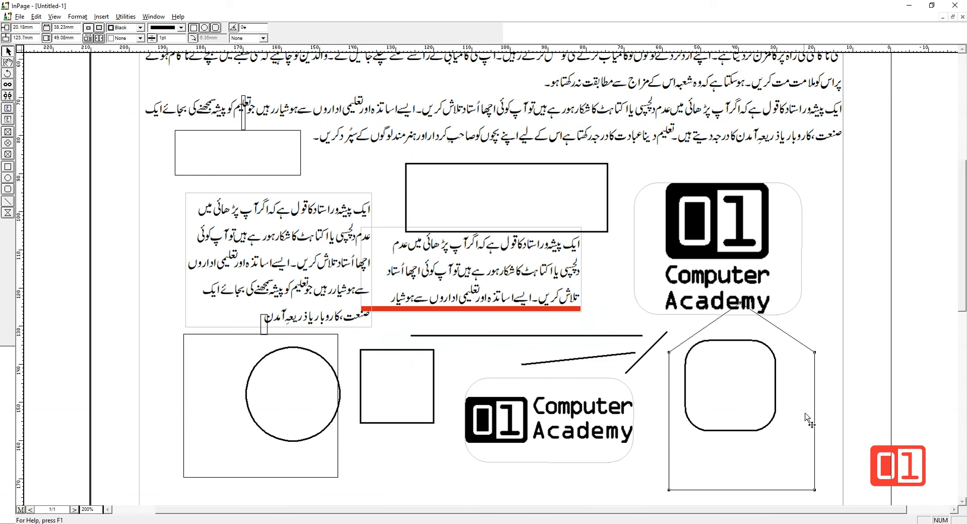
drag(815, 418, 837, 413)
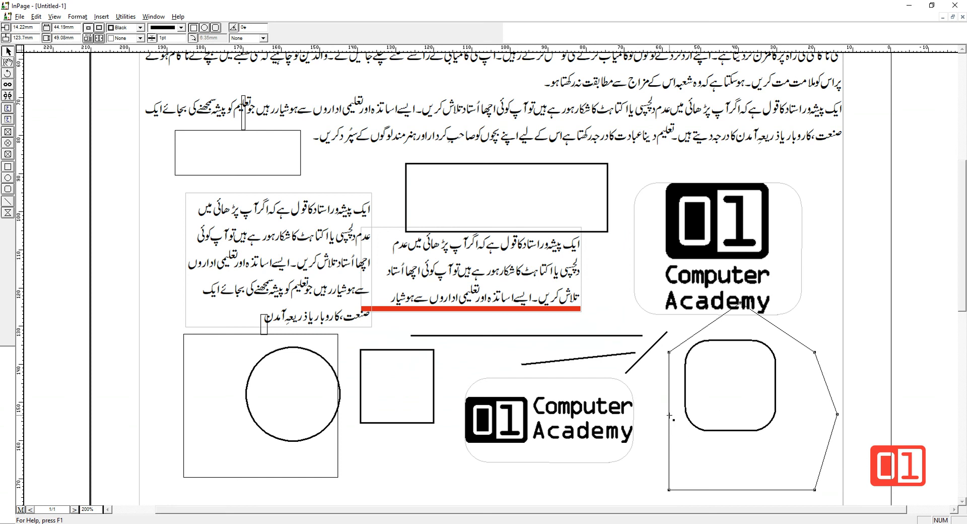
drag(669, 415, 638, 421)
mouse_move(742, 488)
mouse_down()
mouse_move(740, 441)
mouse_move(742, 505)
mouse_move(742, 489)
mouse_up()
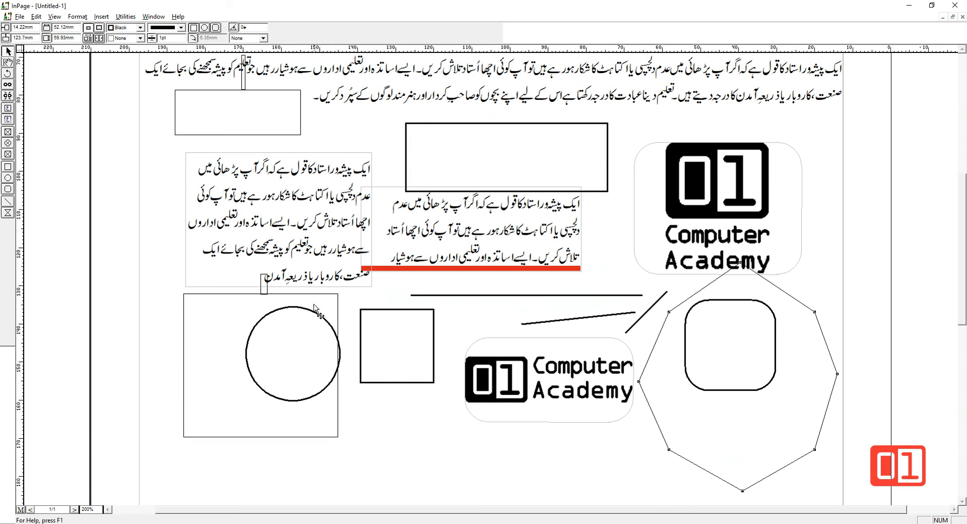
drag(804, 328, 816, 239)
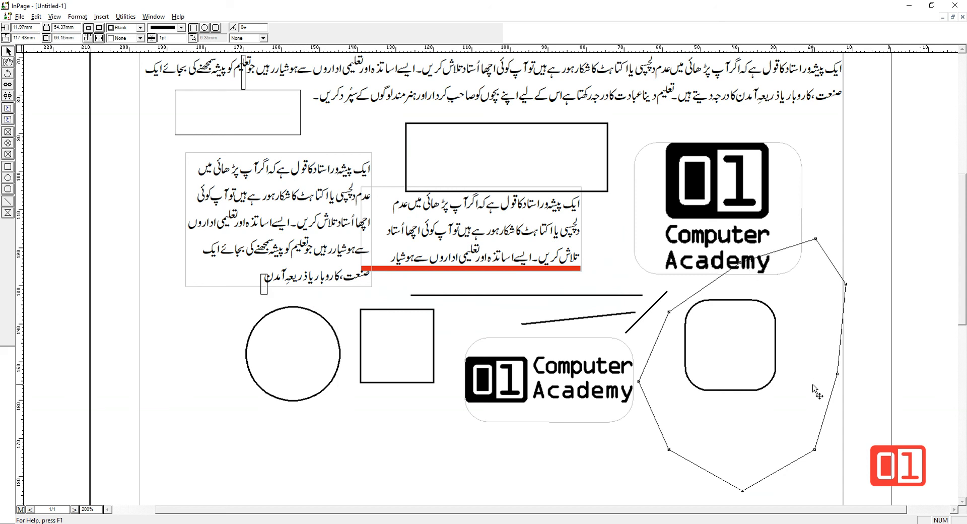